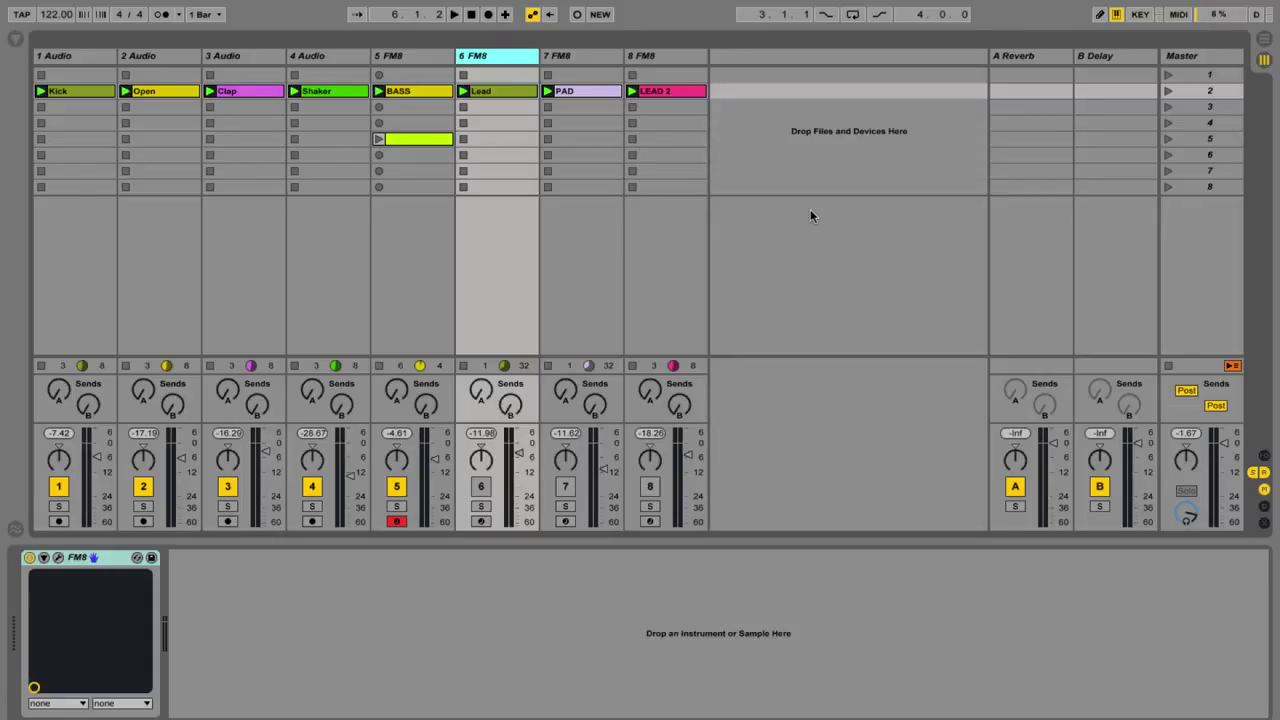
Step: Insert a new audio track directly after the 6 FM8 track
{"action": "left_click", "coordinate": [429, 62]}
{"action": "left_click", "coordinate": [502, 62]}
{"action": "key", "text": "ctrl+t"}
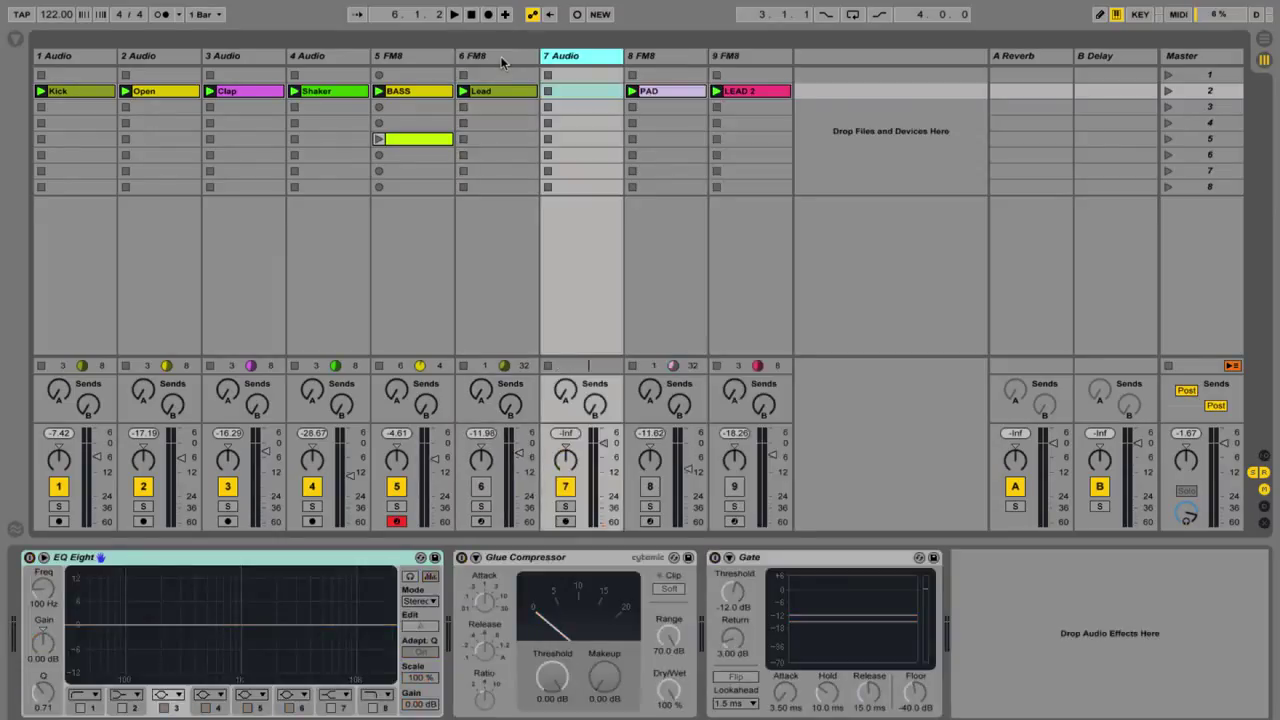
Step: Search the browser for "lead c3"
{"action": "left_click", "coordinate": [15, 38]}
{"action": "left_click", "coordinate": [73, 38]}
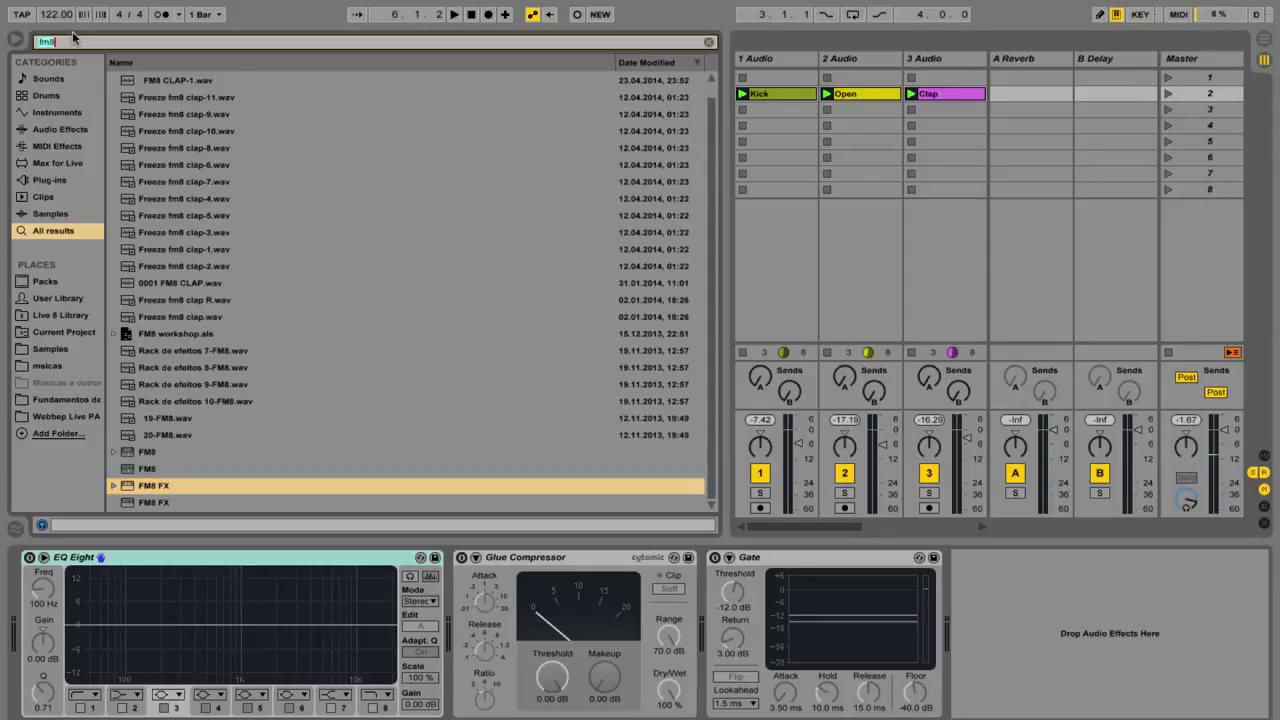
{"action": "type", "text": "cl"}
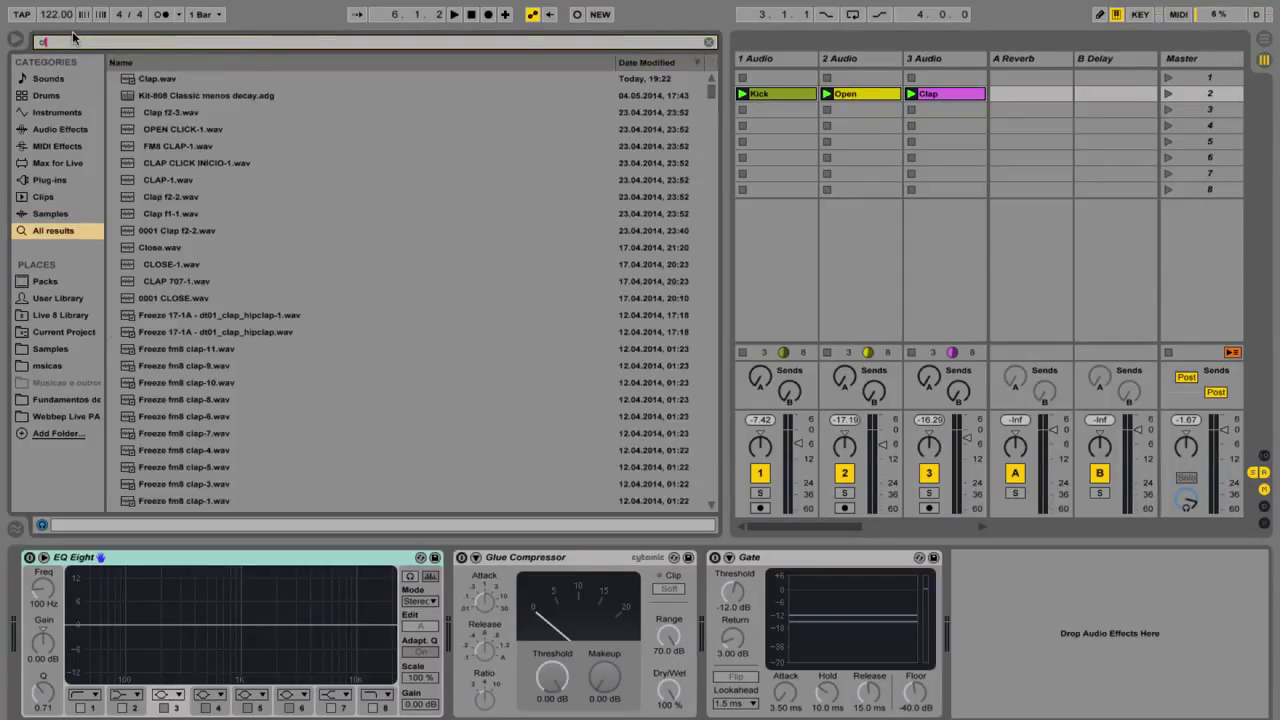
{"action": "key", "text": "BackSpace"}
{"action": "key", "text": "BackSpace"}
{"action": "type", "text": "lead"}
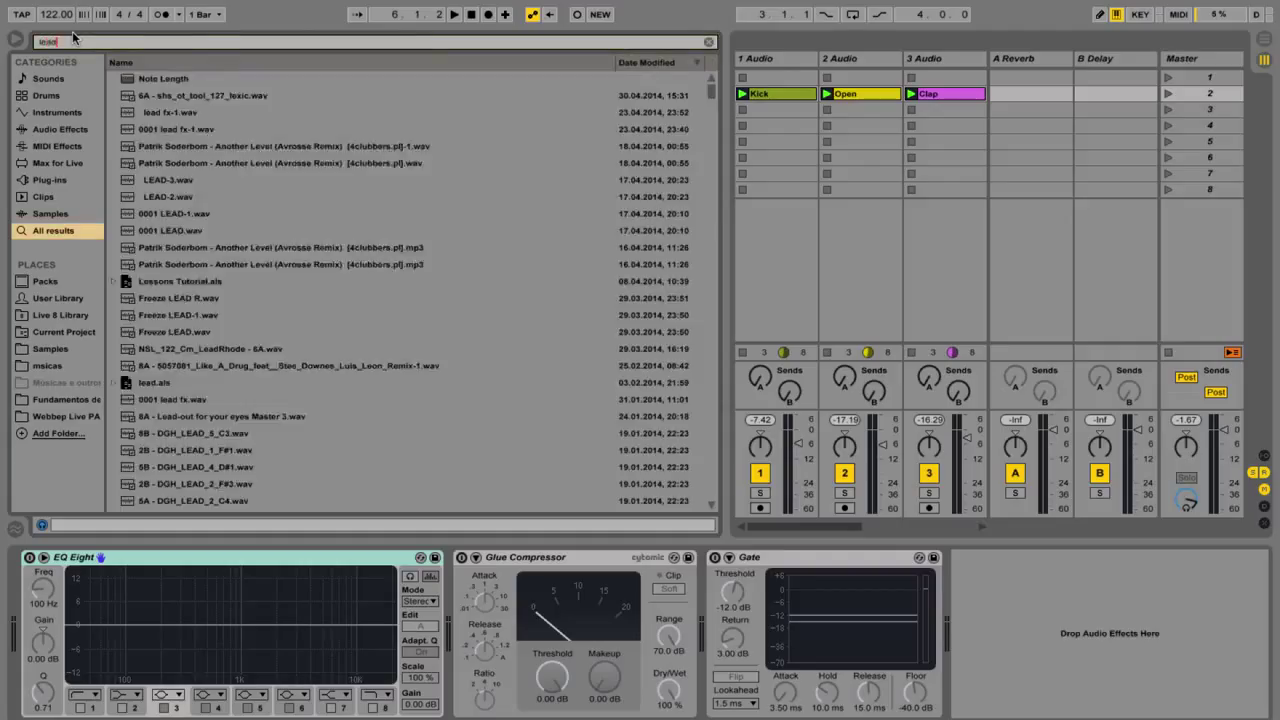
{"action": "type", "text": " c3"}
Step: Preview some of the lead samples and place 8B - DGH_LEAD_2_C3.wav in the second clip slot of the new audio track
{"action": "left_click", "coordinate": [193, 207]}
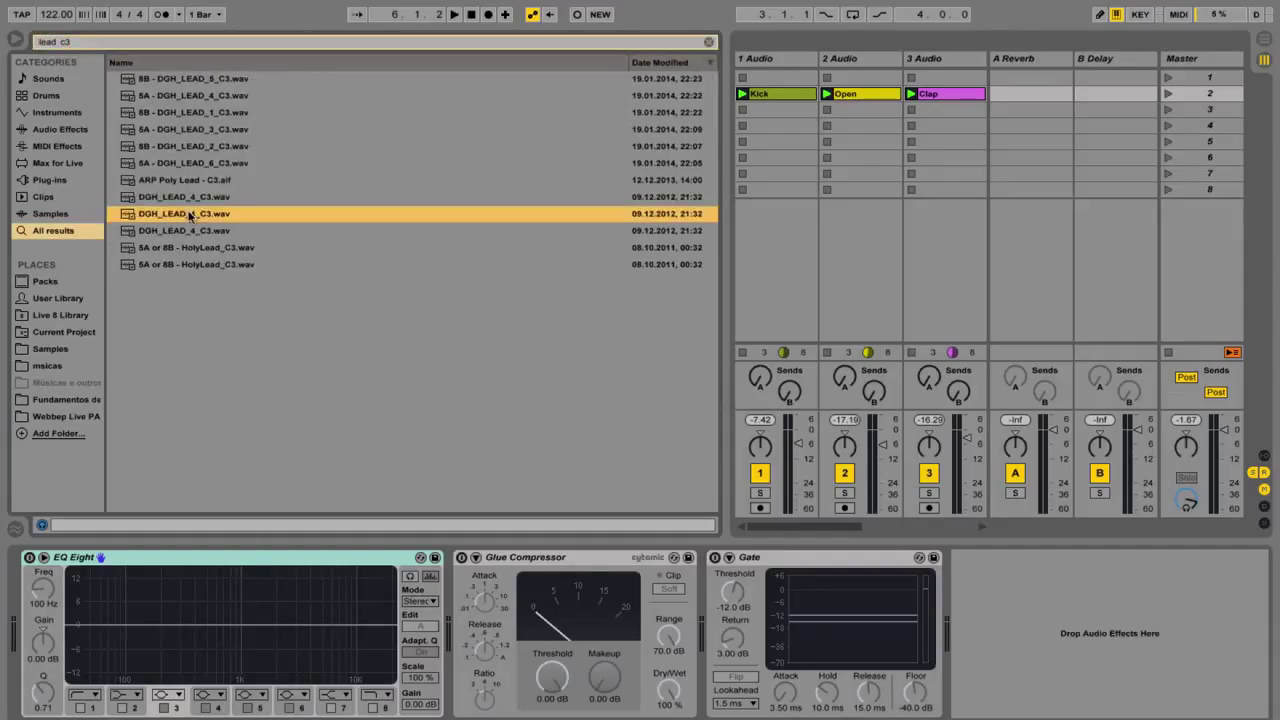
{"action": "left_click", "coordinate": [191, 231]}
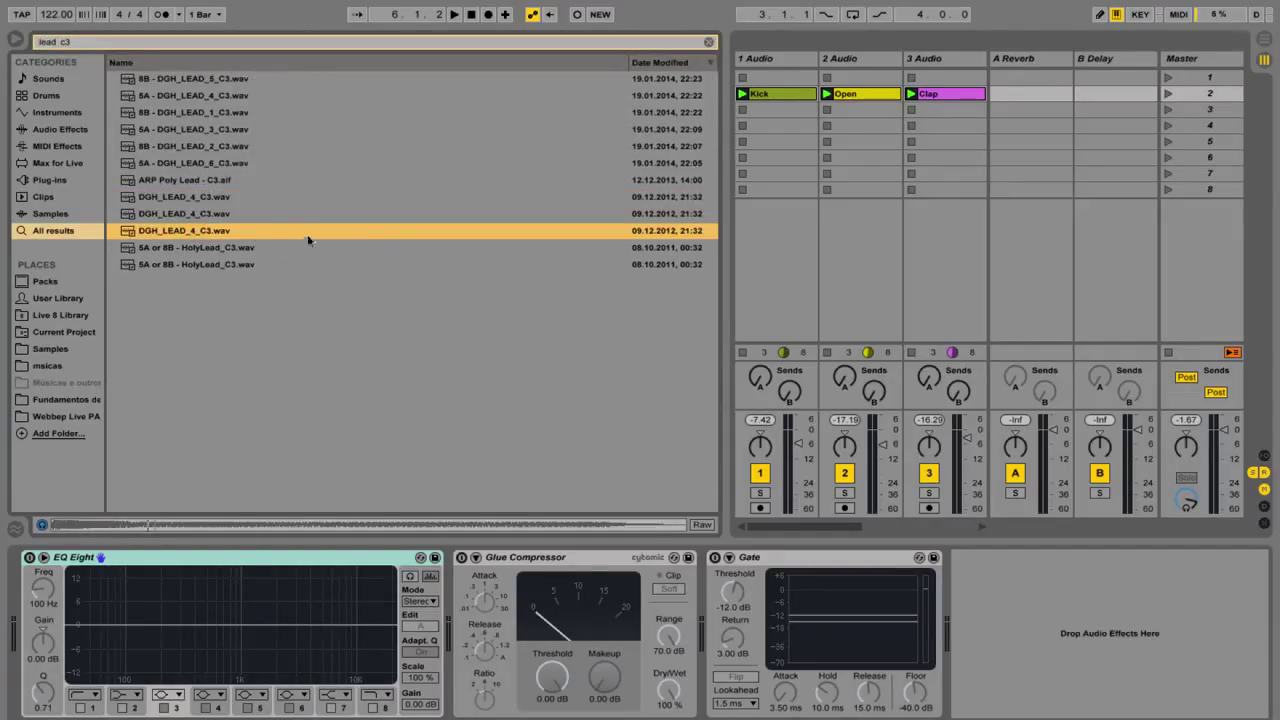
{"action": "left_click", "coordinate": [205, 146]}
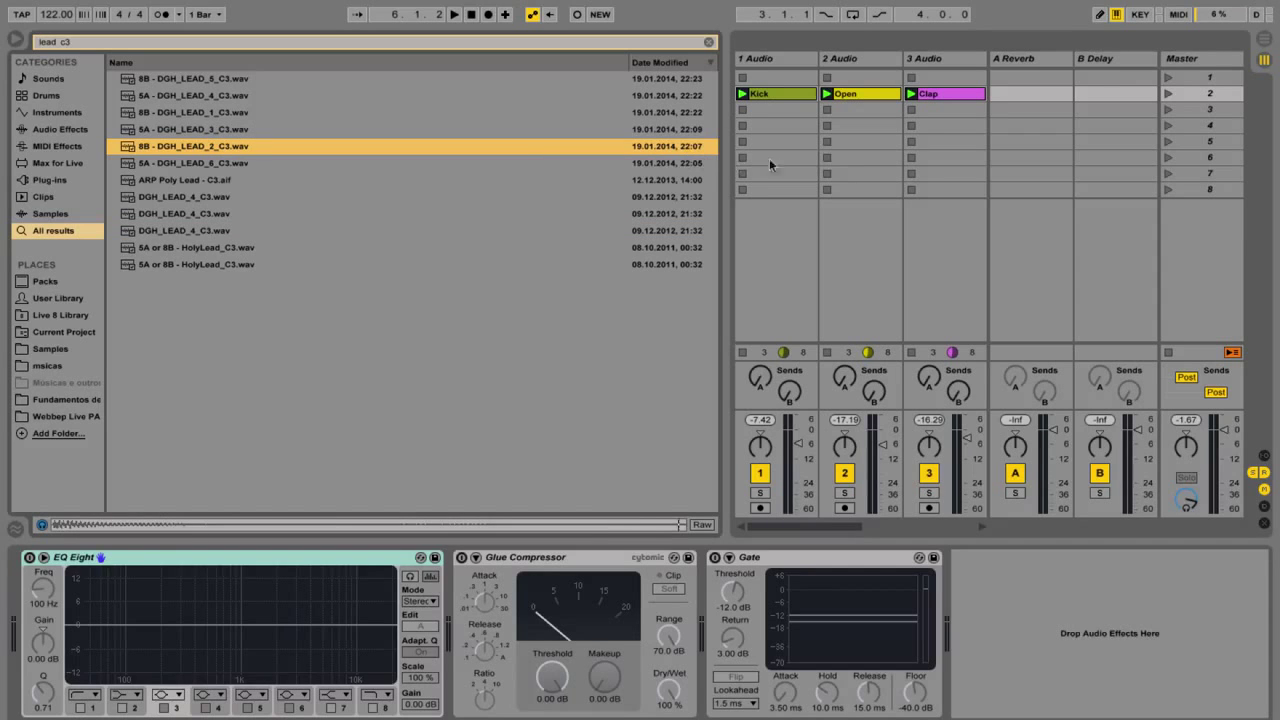
{"action": "left_click_drag", "start_coordinate": [728, 185], "coordinate": [388, 218]}
{"action": "left_click_drag", "start_coordinate": [208, 146], "coordinate": [925, 92]}
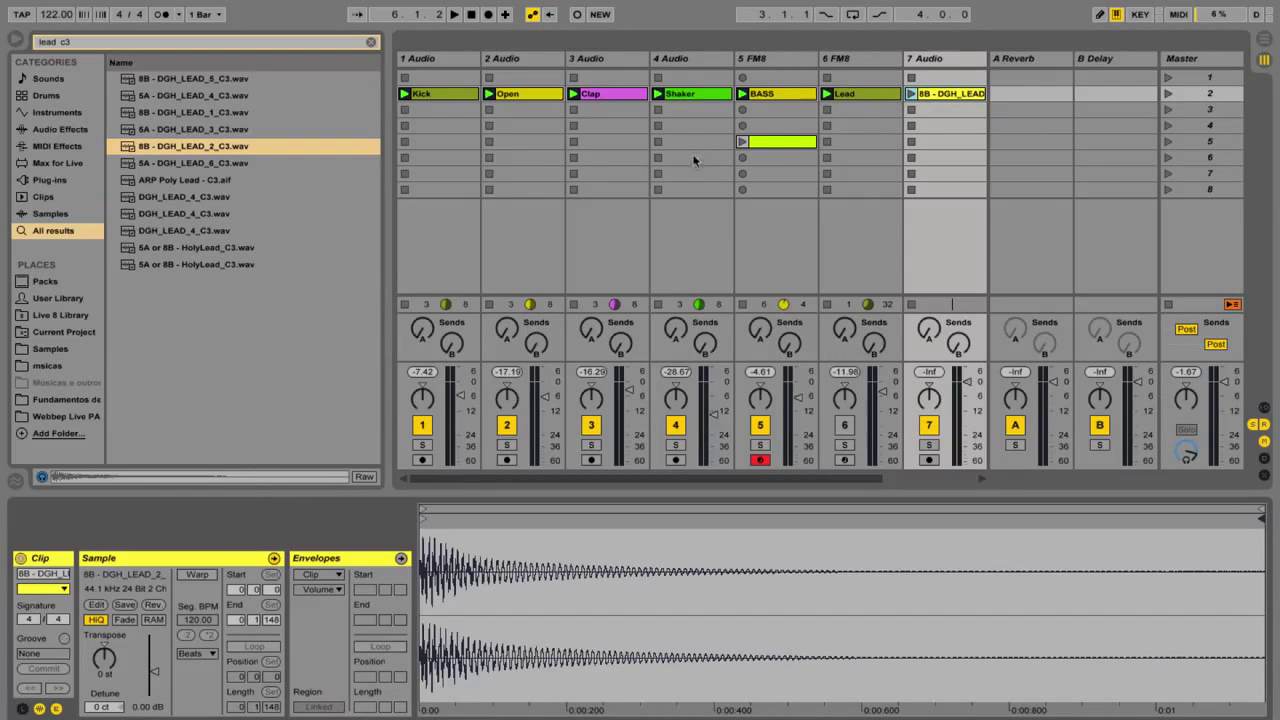
Step: Play the new lead clip, hide the browser and solo the 7 Audio track
{"action": "left_click", "coordinate": [910, 94]}
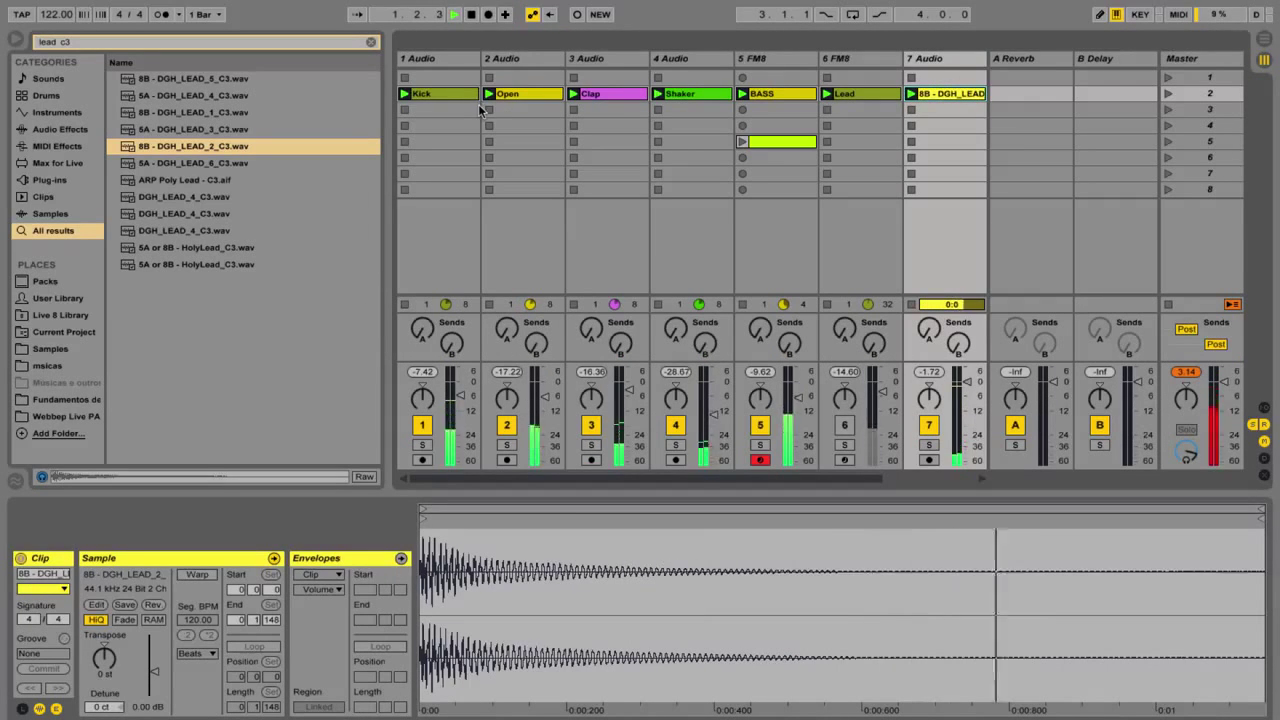
{"action": "left_click", "coordinate": [14, 41]}
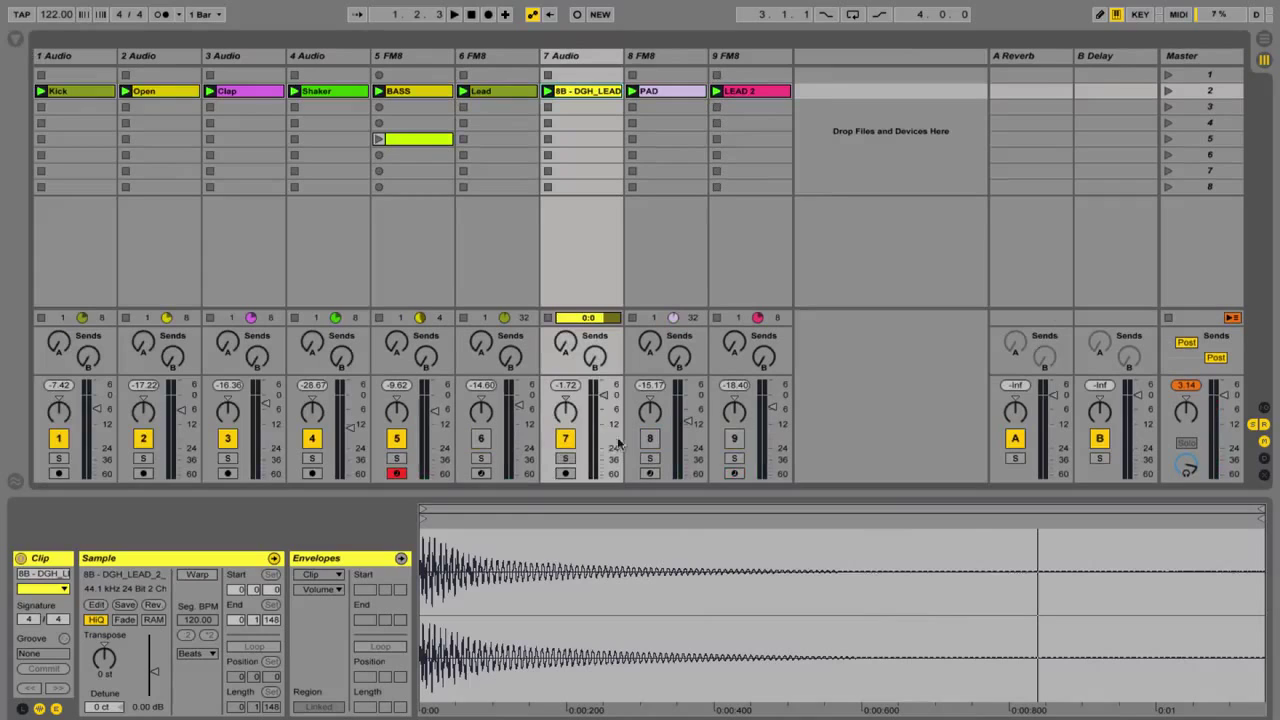
{"action": "left_click", "coordinate": [565, 459]}
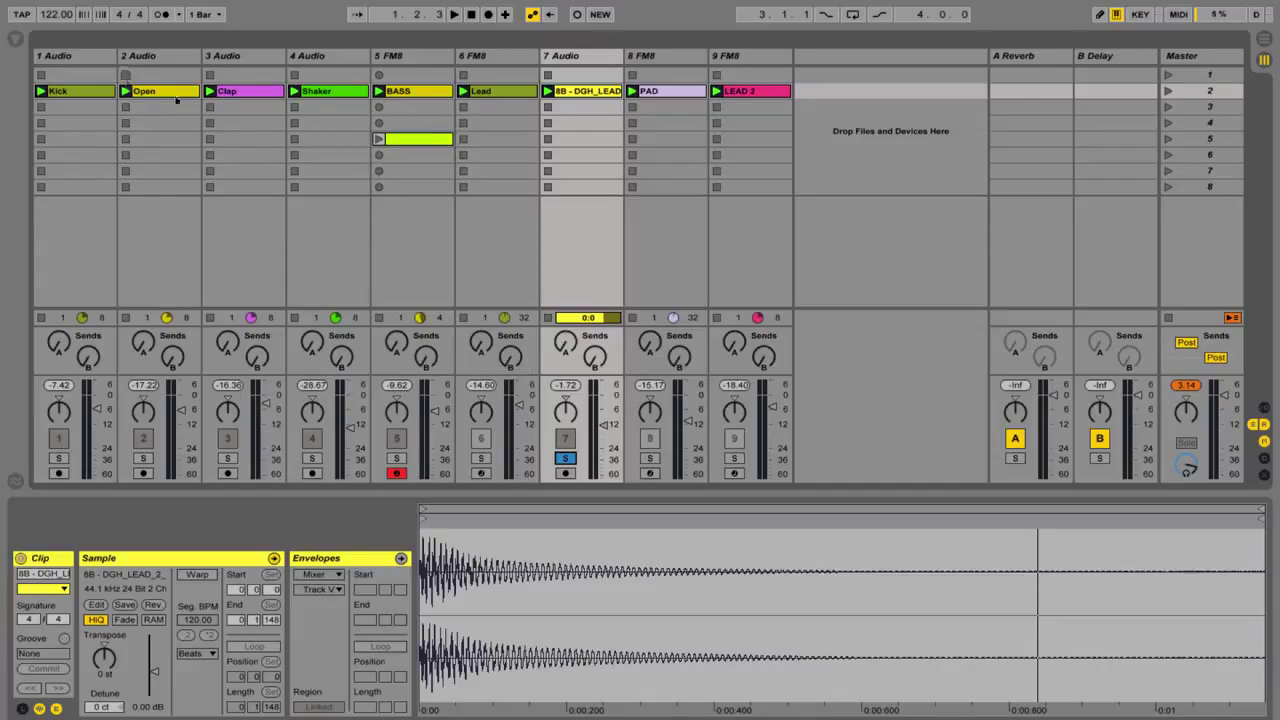
Step: Delete the EQ Eight, Glue Compressor and Gate devices from the 7 Audio track
{"action": "left_click", "coordinate": [570, 55]}
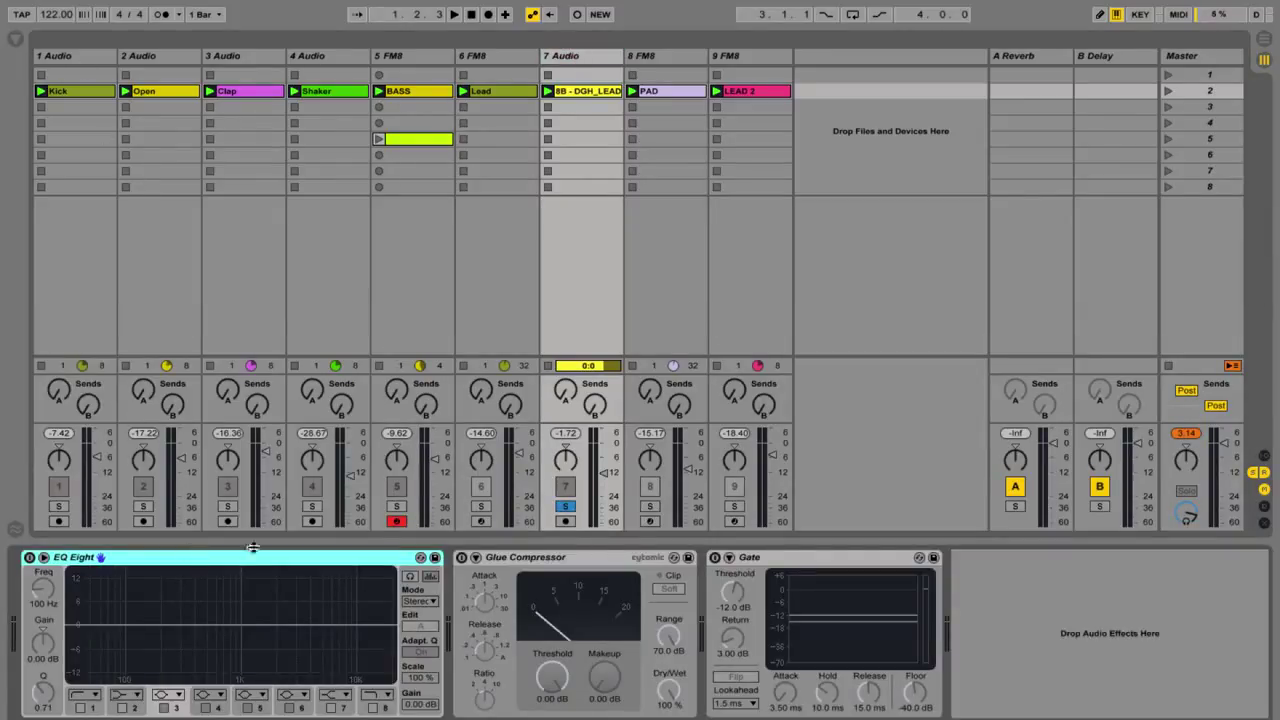
{"action": "left_click", "coordinate": [779, 556], "text": "shift"}
{"action": "key", "text": "Delete"}
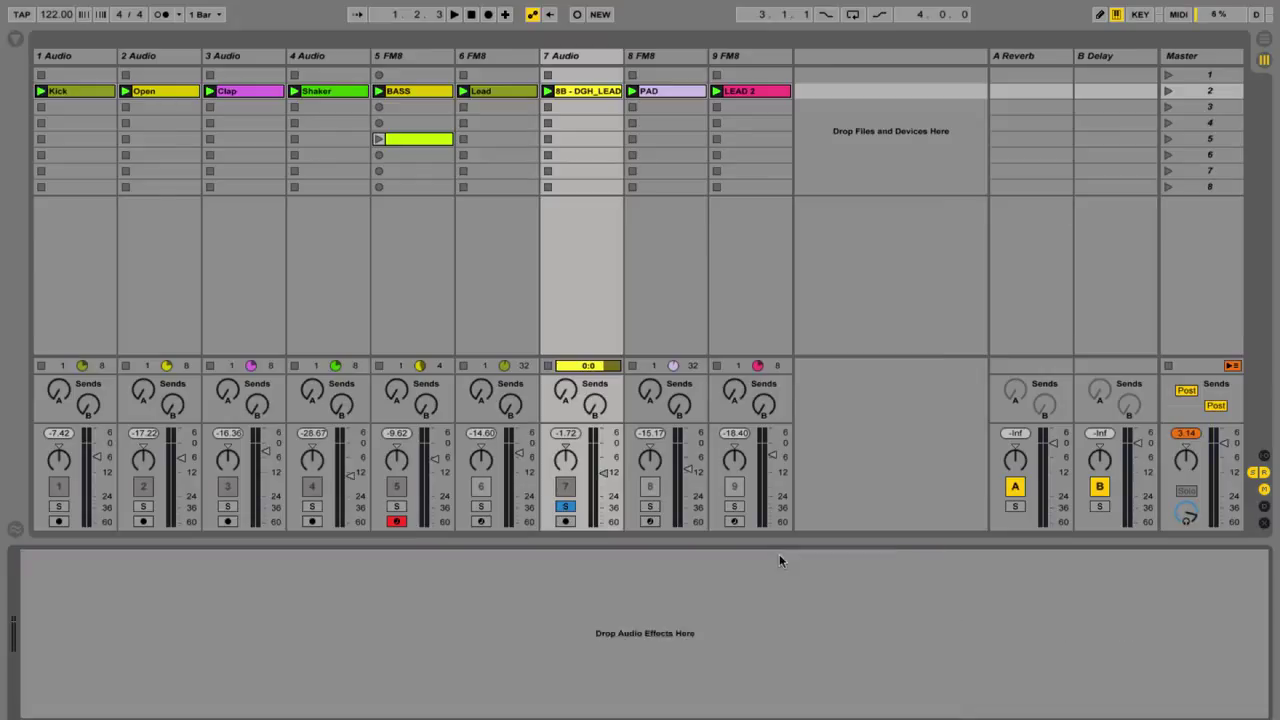
Step: Search the browser for "fm8" and load FM8 FX onto the 7 Audio track
{"action": "key", "text": "ctrl+alt+b"}
{"action": "type", "text": "fm8"}
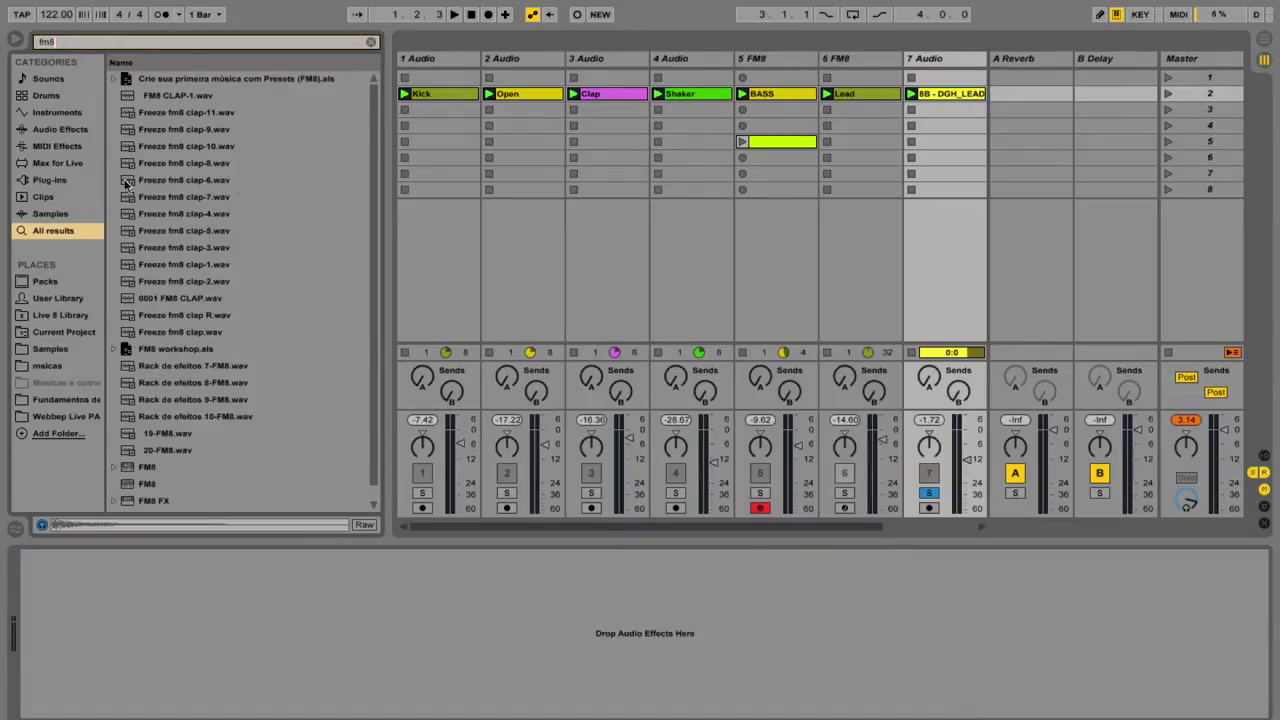
{"action": "scroll", "coordinate": [158, 272], "scroll_direction": "down", "scroll_amount": 1}
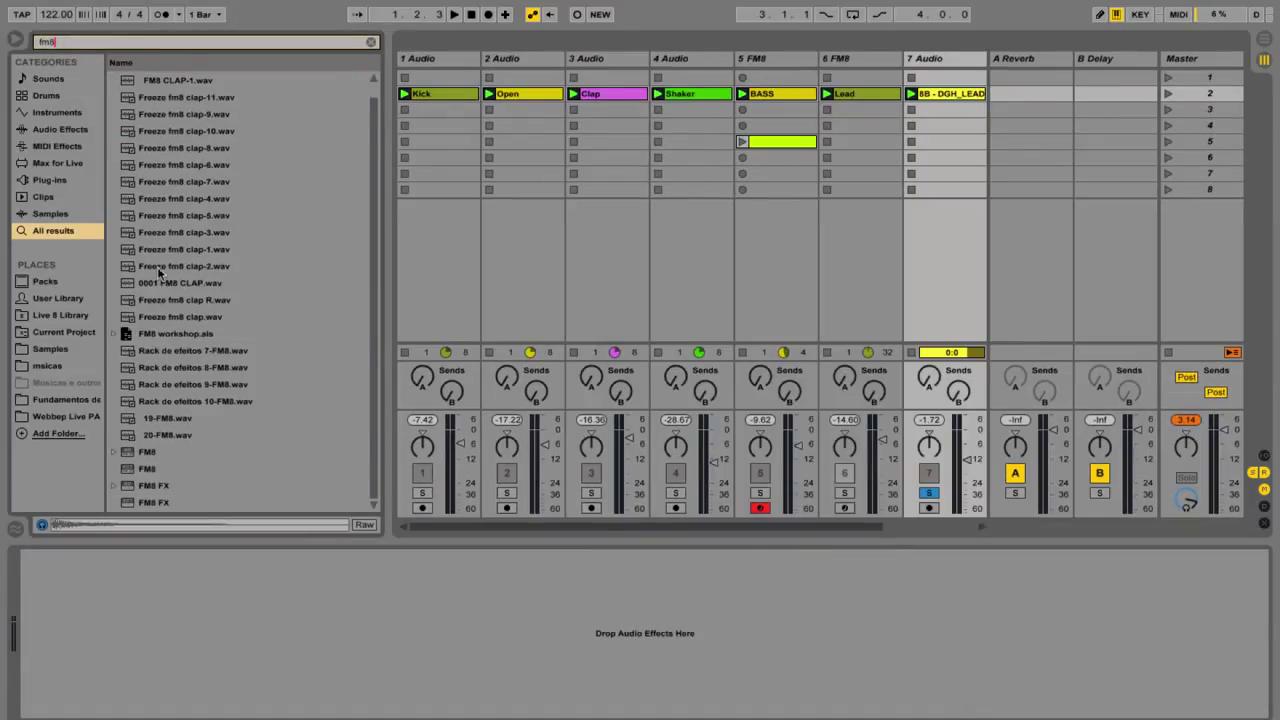
{"action": "left_click", "coordinate": [155, 486]}
{"action": "scroll", "coordinate": [155, 488], "scroll_direction": "up", "scroll_amount": 1}
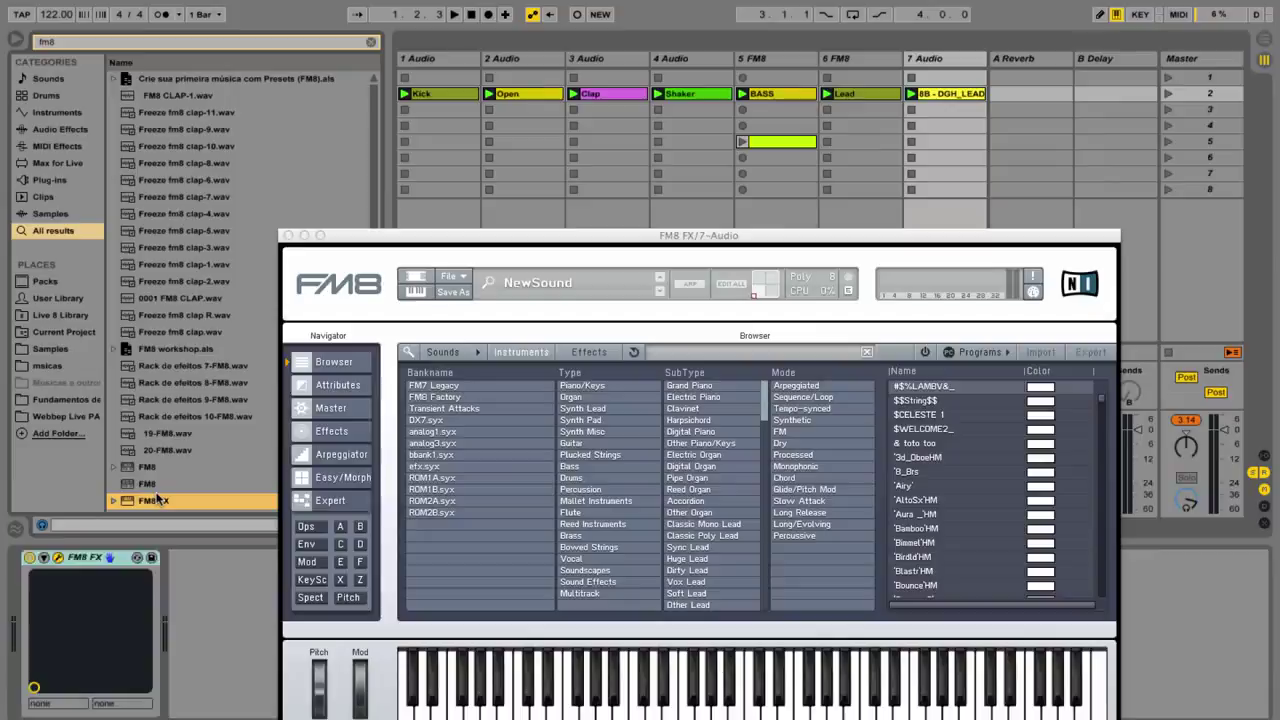
Step: Route the IN operator to the output at 100 in FM8 FX's FM Matrix, playing the lead clip to check the signal
{"action": "left_click", "coordinate": [911, 93]}
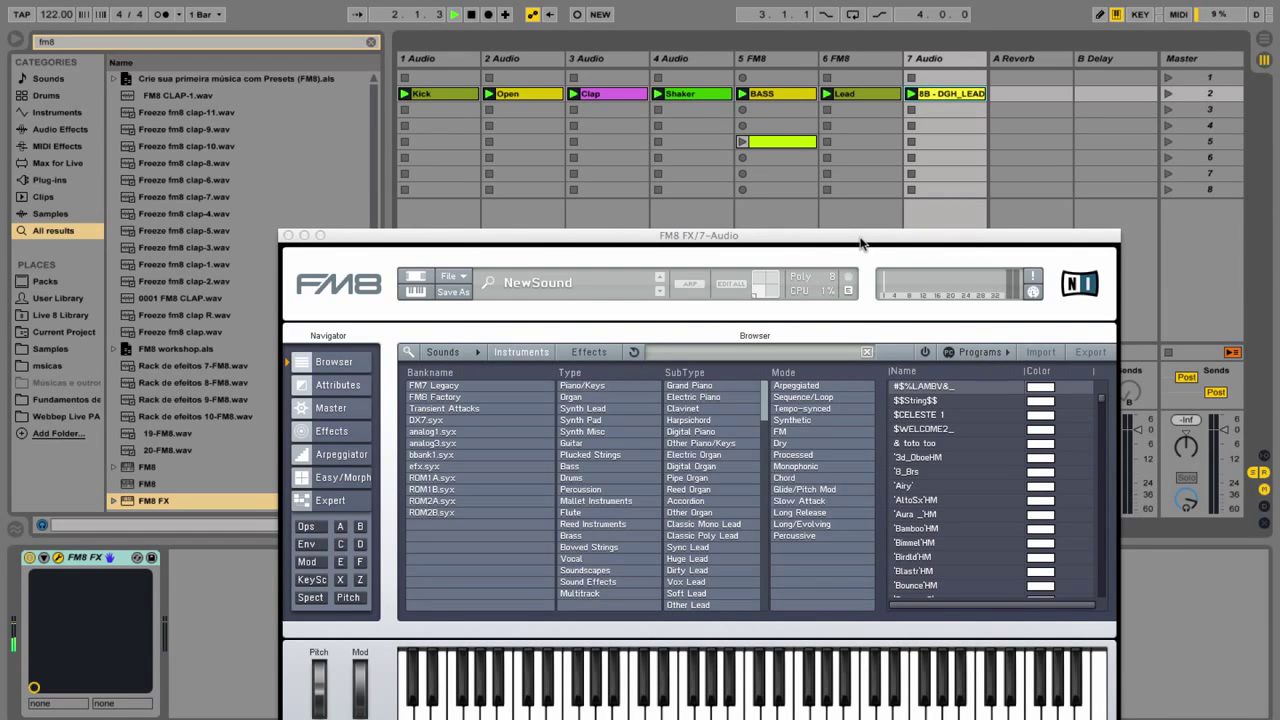
{"action": "left_click_drag", "start_coordinate": [860, 241], "coordinate": [682, 60]}
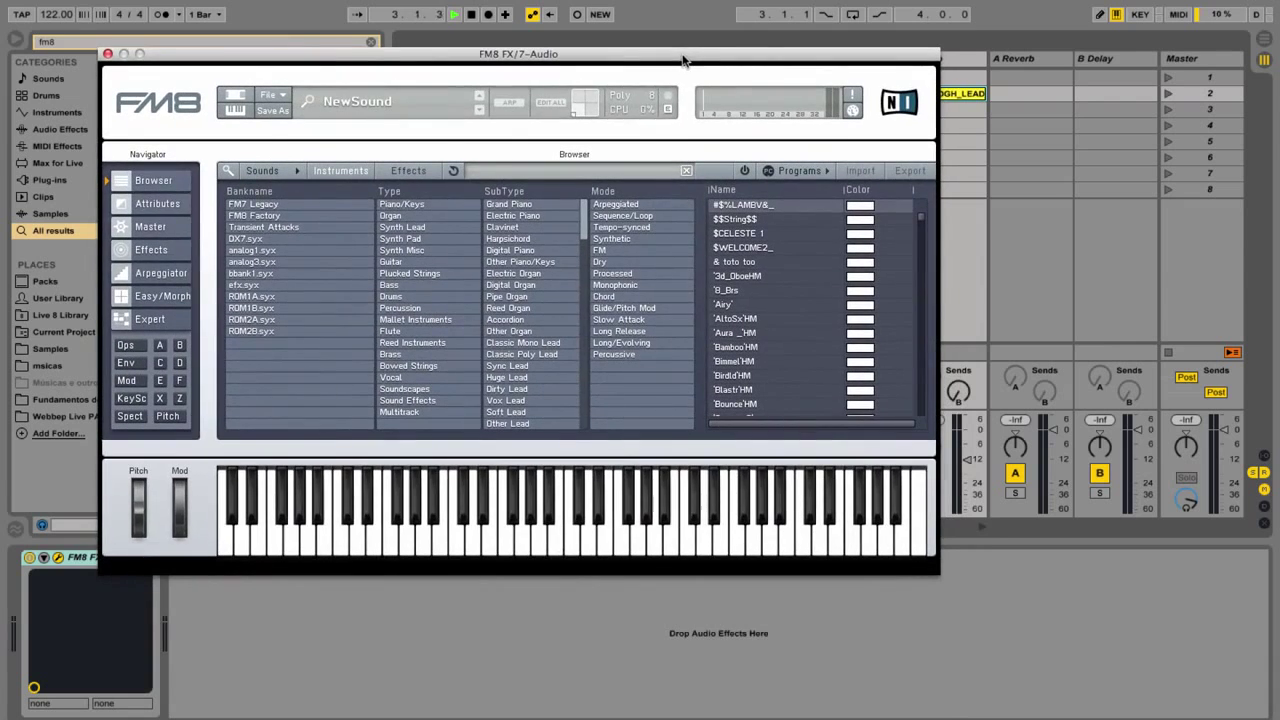
{"action": "left_click", "coordinate": [126, 346]}
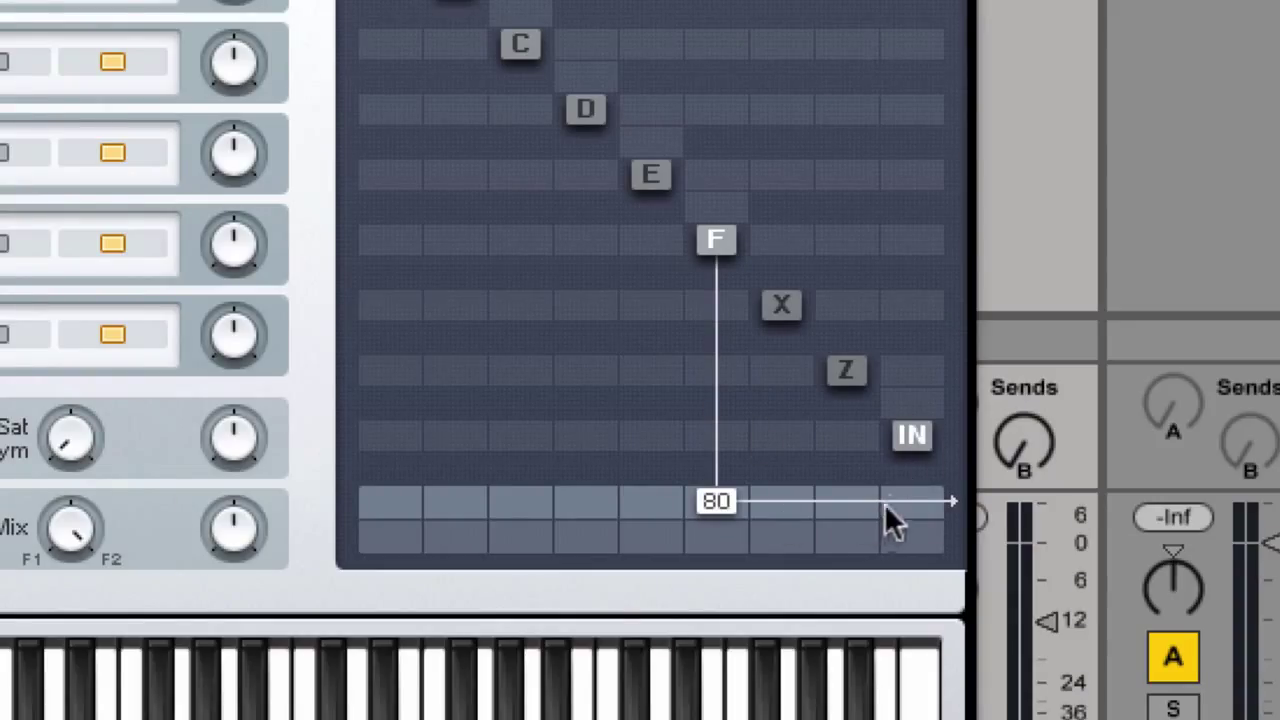
{"action": "left_click_drag", "start_coordinate": [912, 496], "coordinate": [912, 152]}
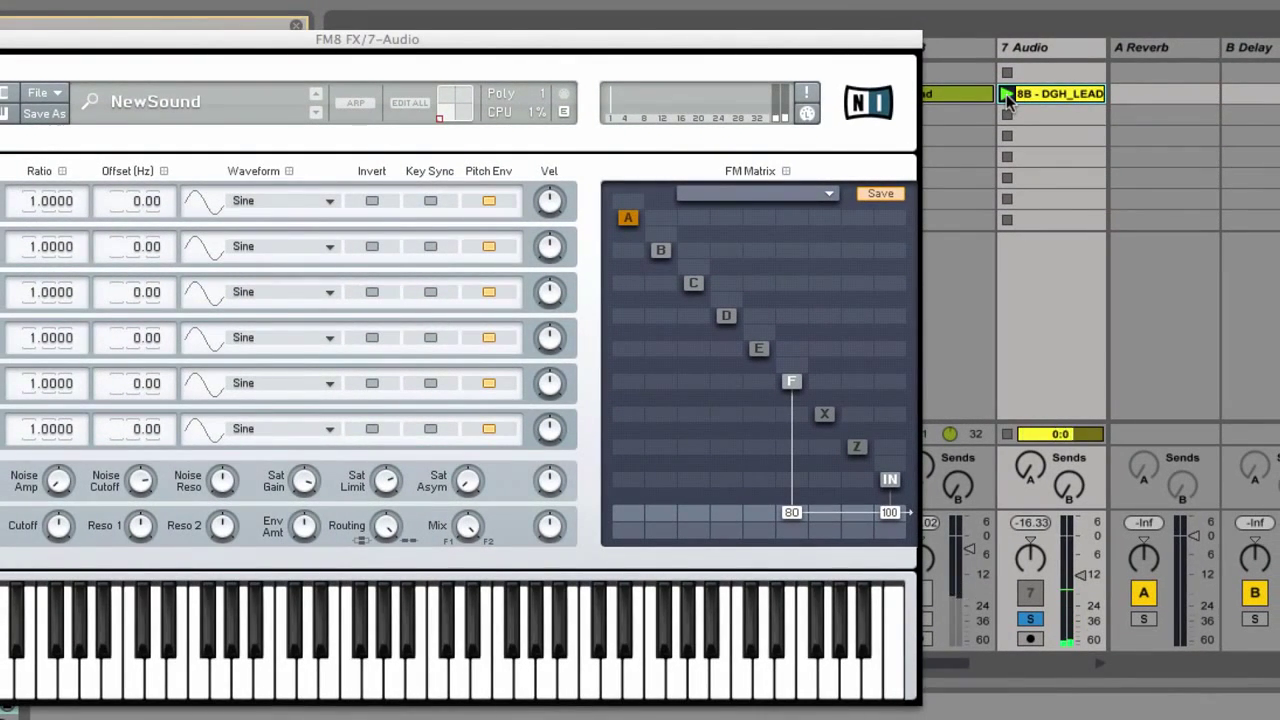
{"action": "left_click", "coordinate": [1007, 113]}
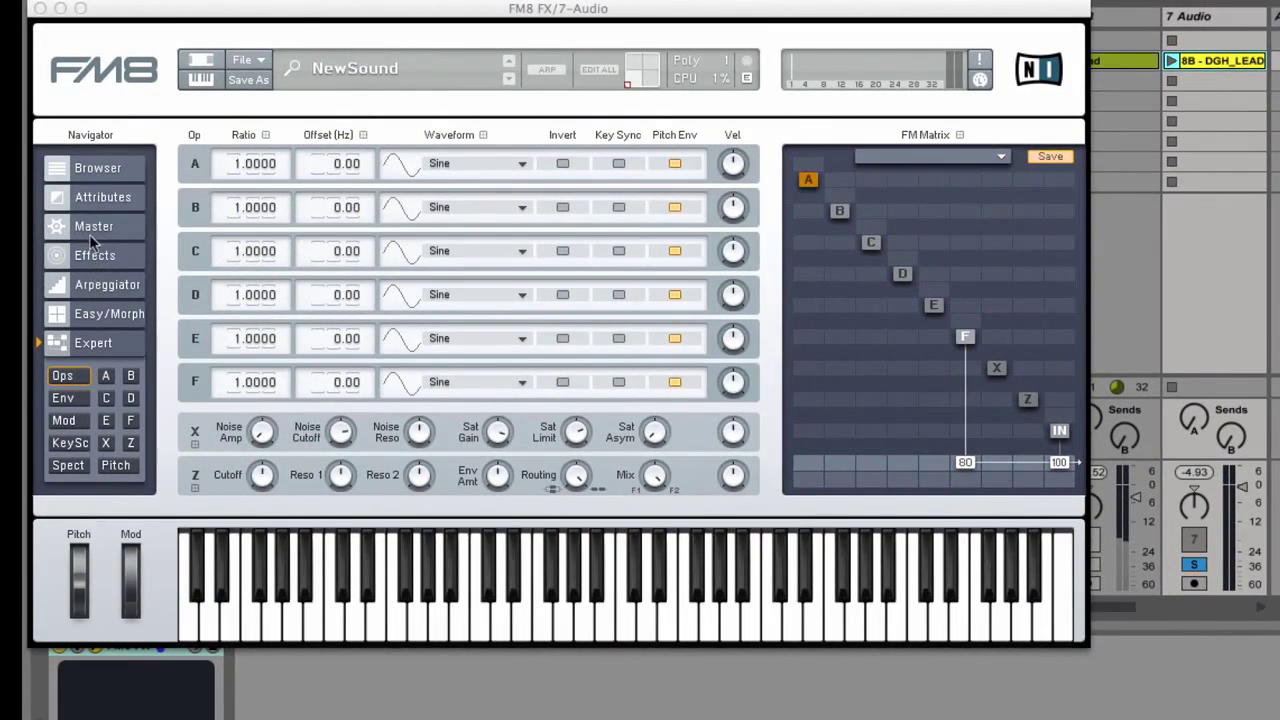
Step: Raise the Input Volume in FM8 FX's Master settings to 100 and play the lead clip
{"action": "left_click", "coordinate": [88, 225]}
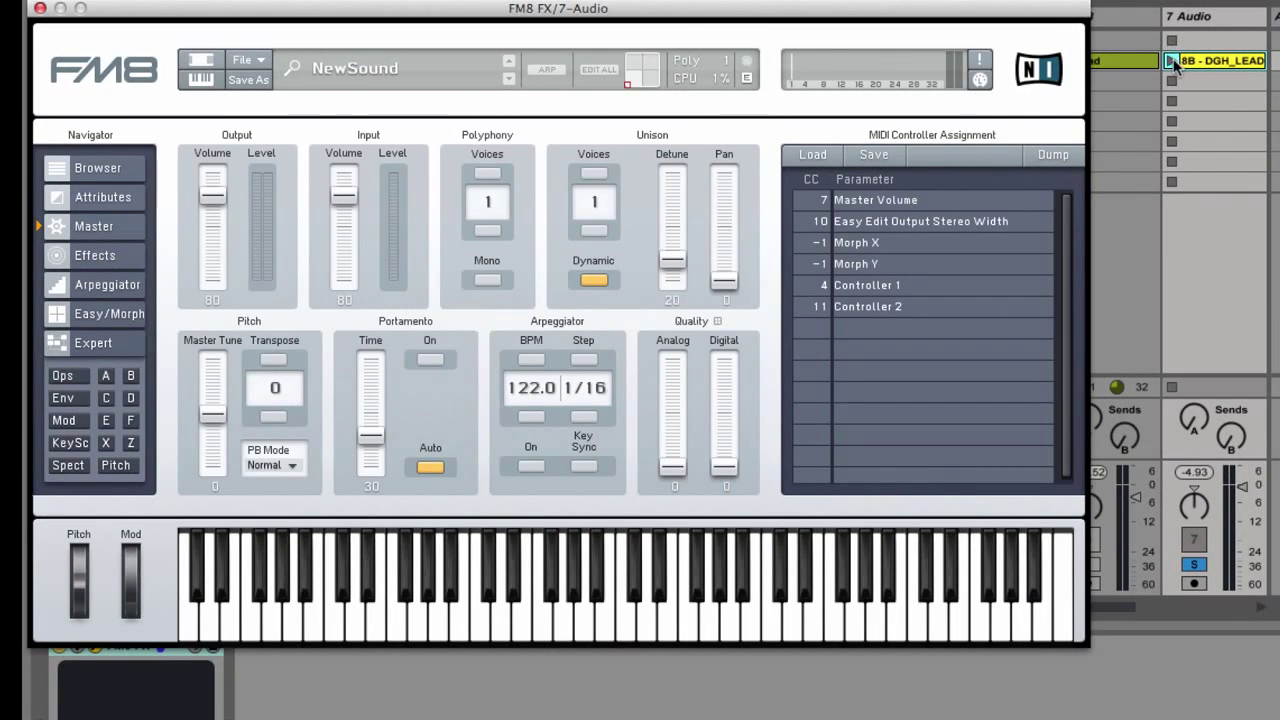
{"action": "left_click_drag", "start_coordinate": [343, 195], "coordinate": [343, 172]}
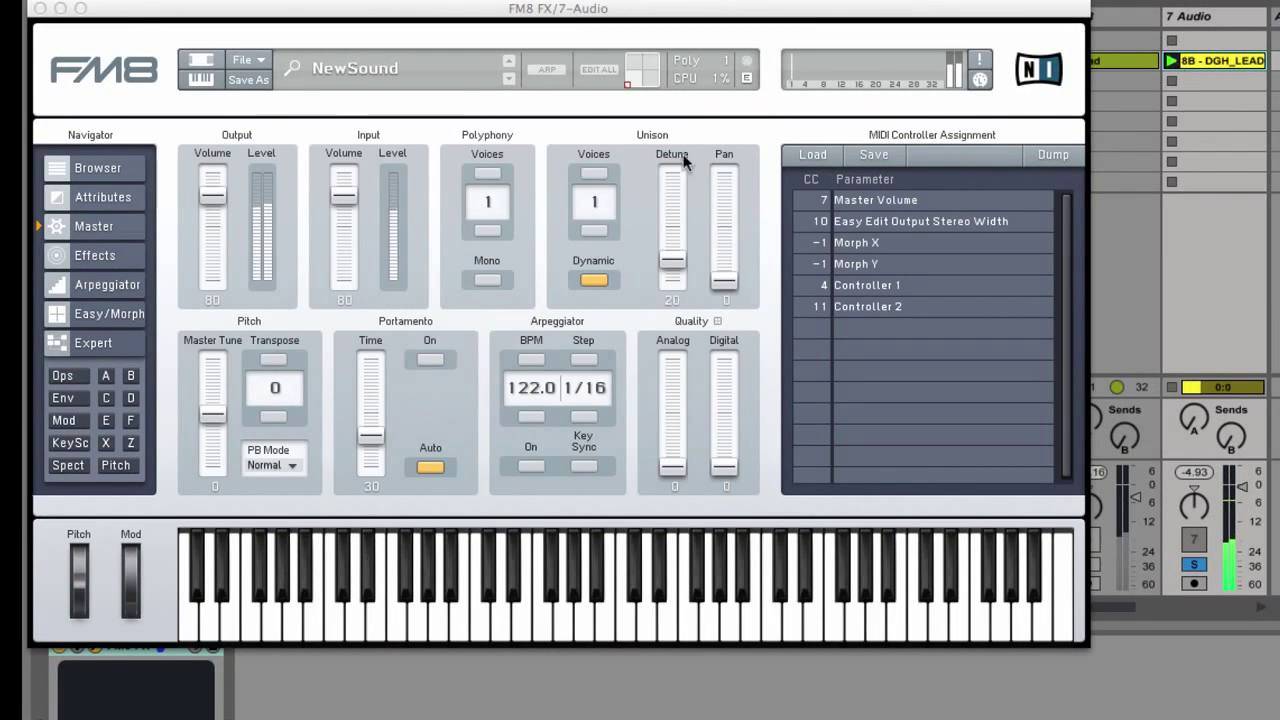
{"action": "left_click", "coordinate": [1169, 61]}
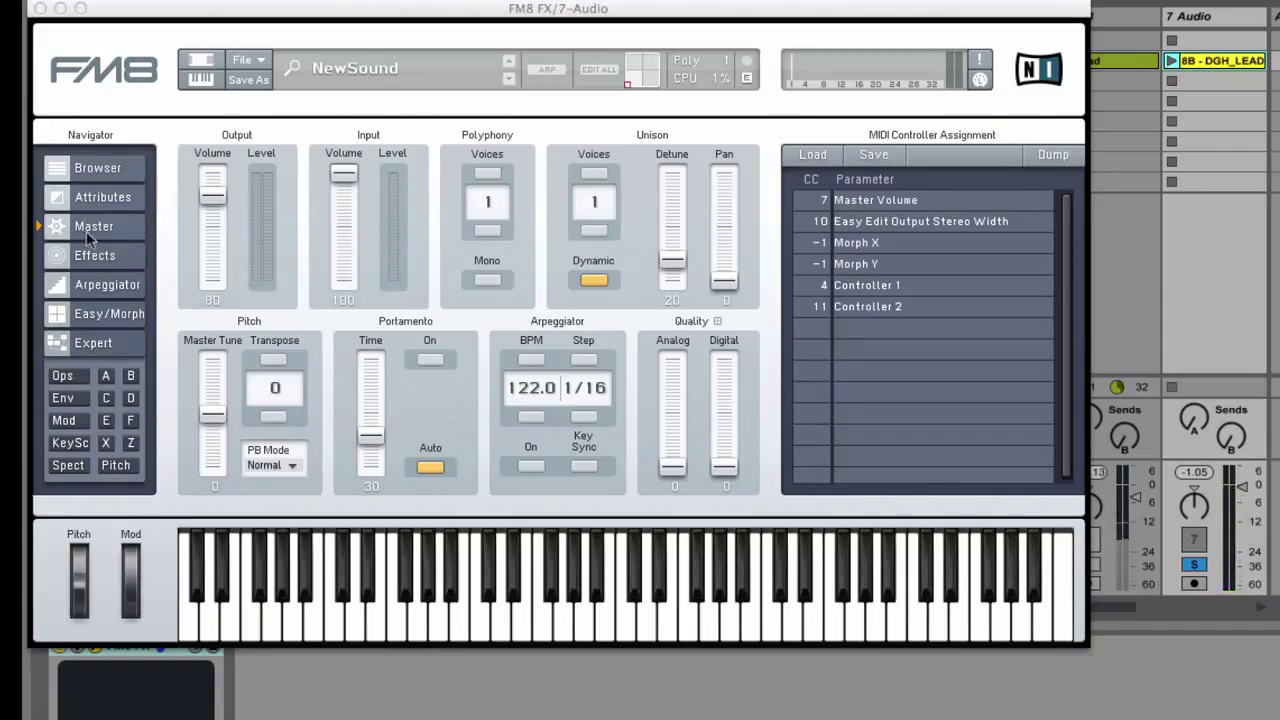
Step: Enable the PsycheDelay effect and set Dry/Wet to 70, Feedback to 78, Stereo to 89 and Pitch to 12
{"action": "left_click", "coordinate": [76, 255]}
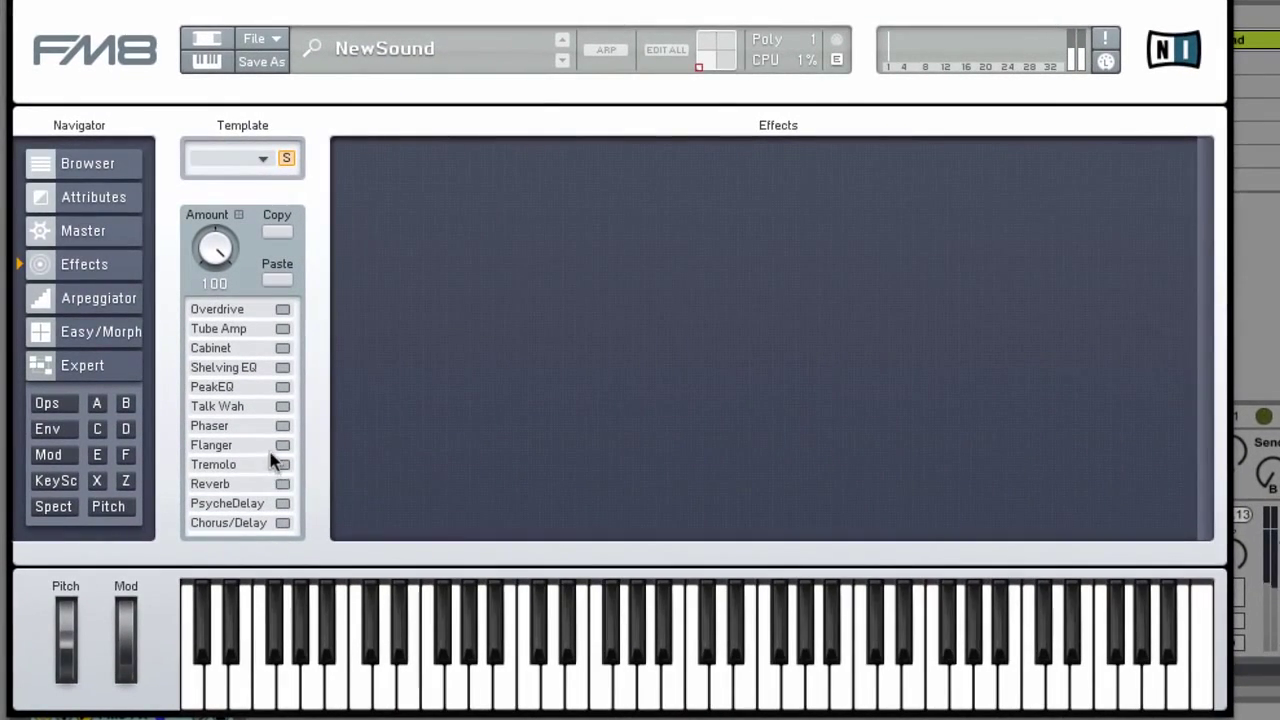
{"action": "left_click", "coordinate": [283, 503]}
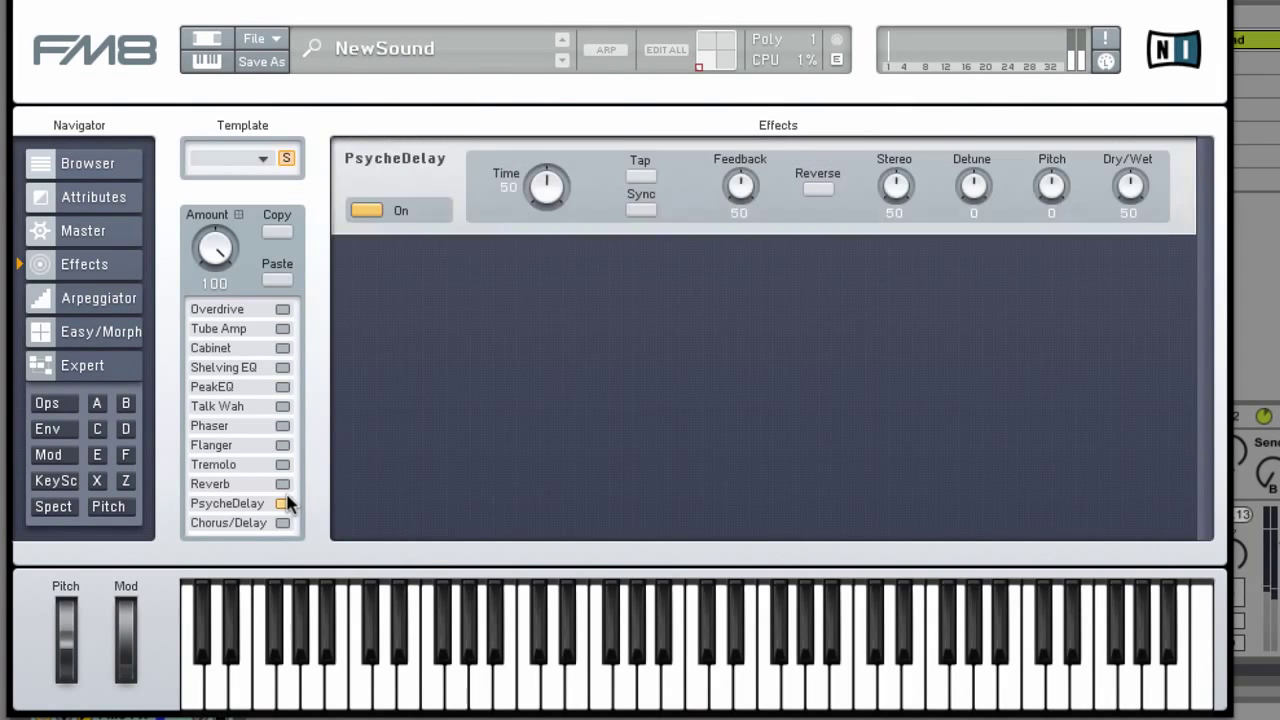
{"action": "left_click_drag", "start_coordinate": [1128, 186], "coordinate": [1143, 159]}
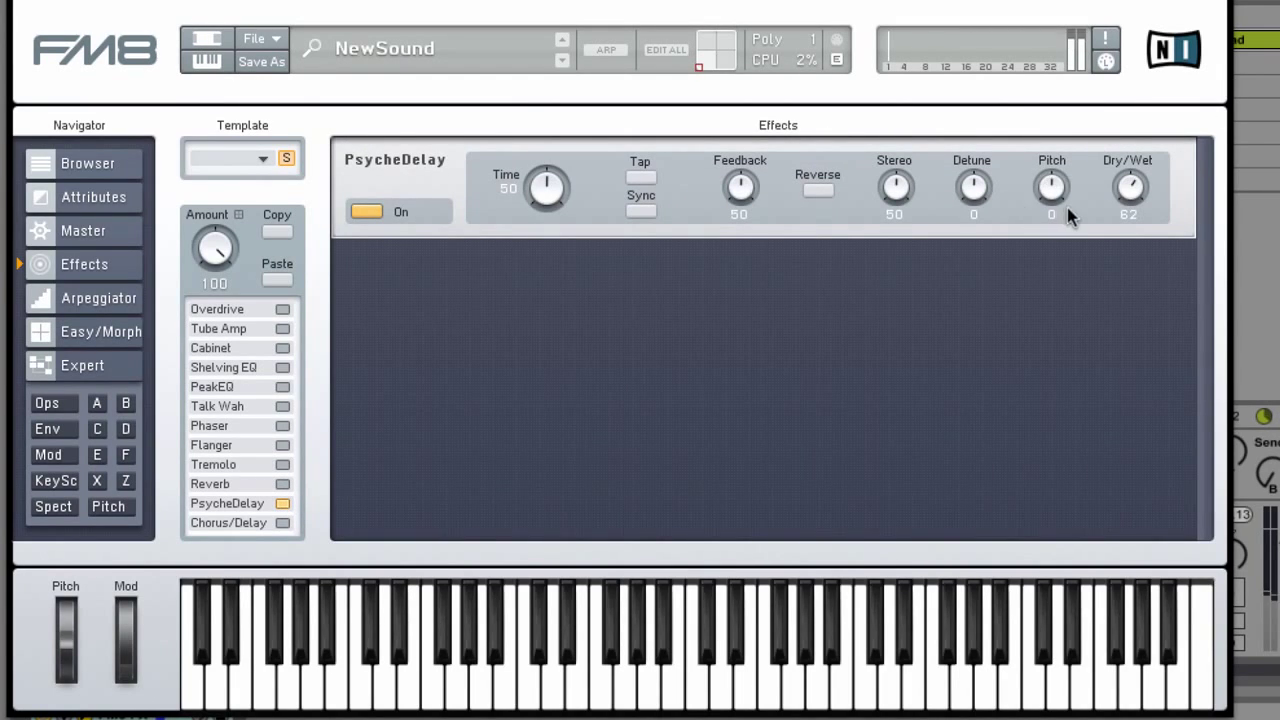
{"action": "left_click_drag", "start_coordinate": [1131, 223], "coordinate": [1122, 192]}
{"action": "left_click_drag", "start_coordinate": [738, 190], "coordinate": [749, 157]}
{"action": "left_click_drag", "start_coordinate": [891, 182], "coordinate": [901, 136]}
{"action": "mouse_move", "coordinate": [1050, 189]}
{"action": "left_mouse_down"}
{"action": "mouse_move", "coordinate": [1050, 162]}
{"action": "mouse_move", "coordinate": [1051, 180]}
{"action": "left_mouse_up"}
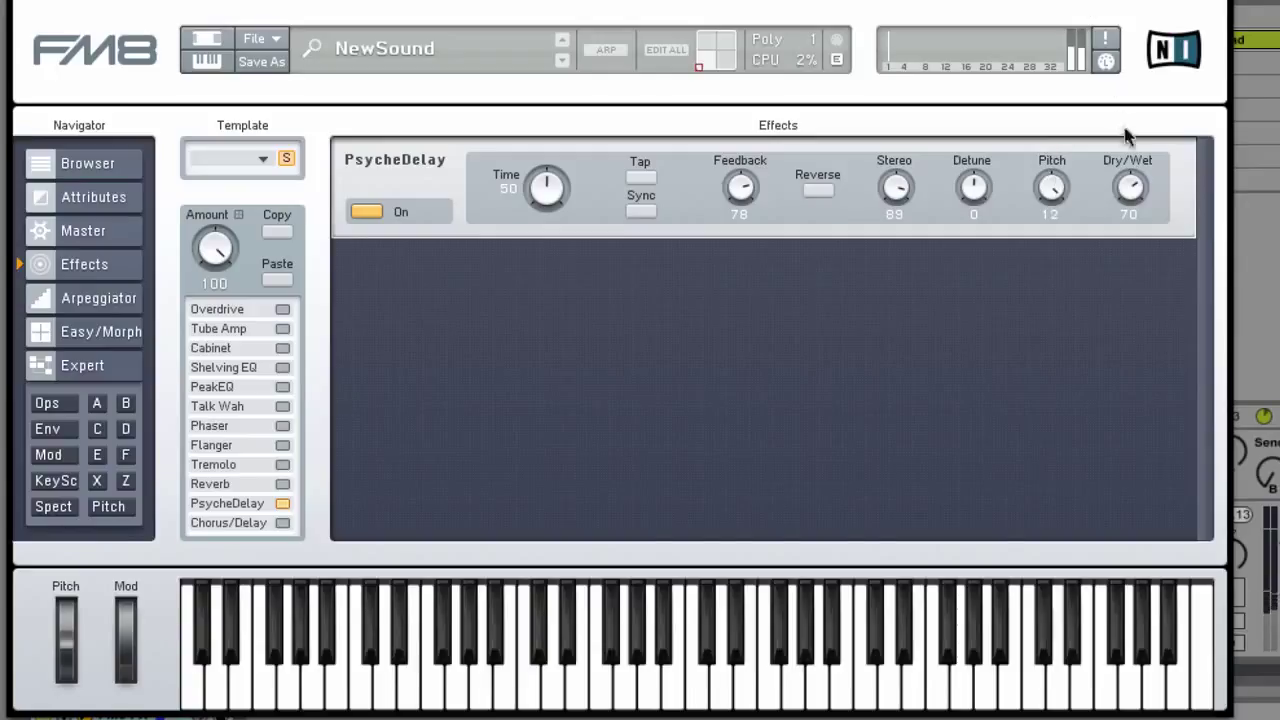
Step: Raise PsycheDelay's Dry/Wet and Feedback to 100 and set its Pitch to -4 while replaying the lead clip
{"action": "left_click_drag", "start_coordinate": [1132, 180], "coordinate": [1150, 14]}
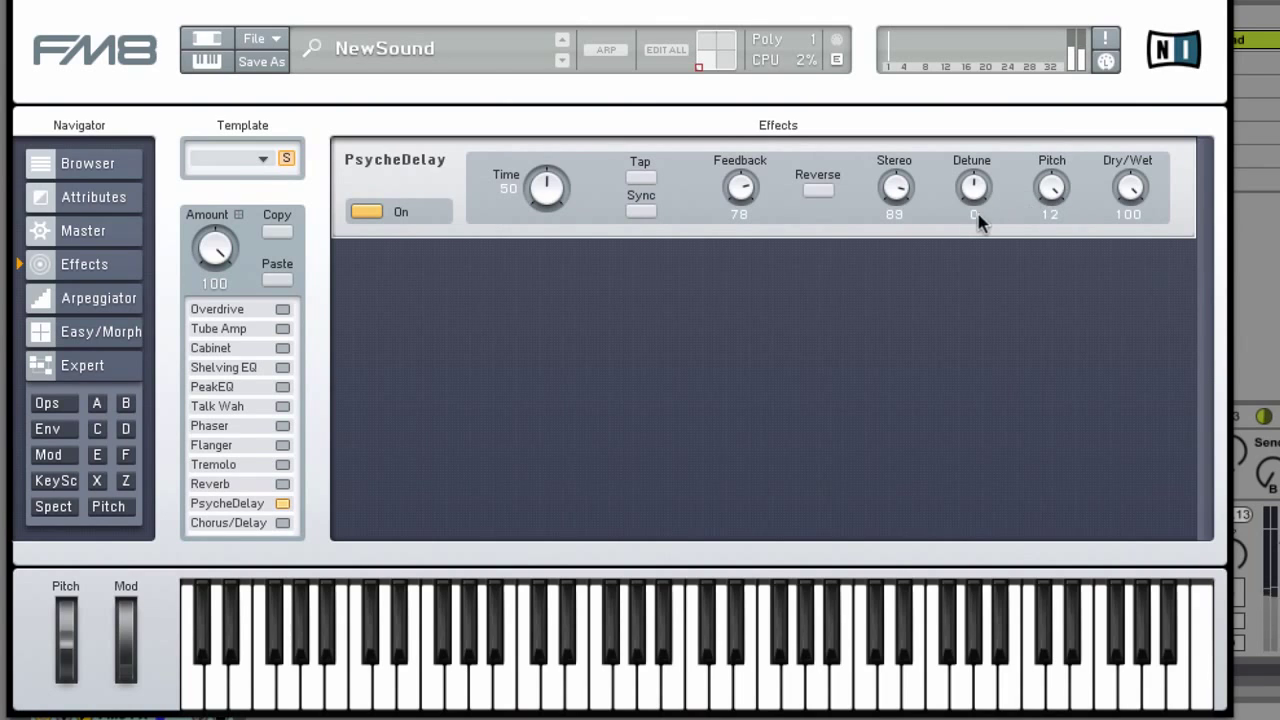
{"action": "left_click_drag", "start_coordinate": [745, 219], "coordinate": [779, 33]}
{"action": "left_click_drag", "start_coordinate": [1050, 193], "coordinate": [1055, 200]}
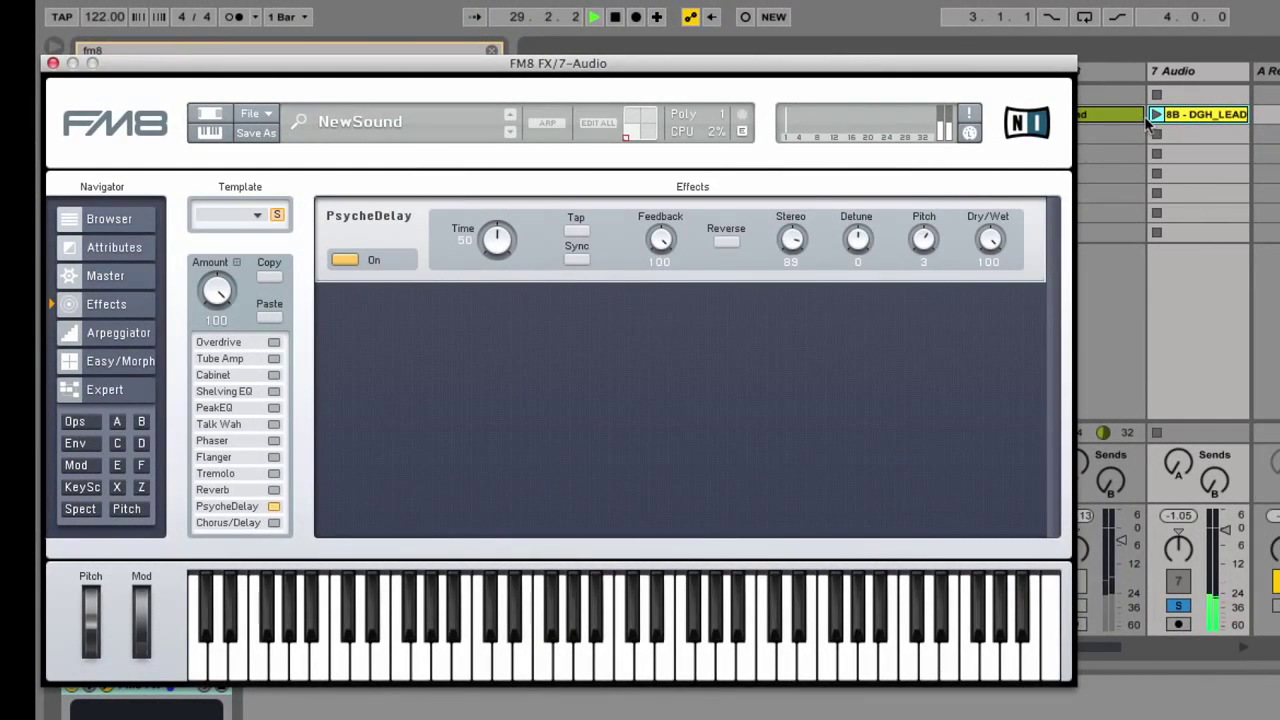
{"action": "left_click", "coordinate": [1156, 114]}
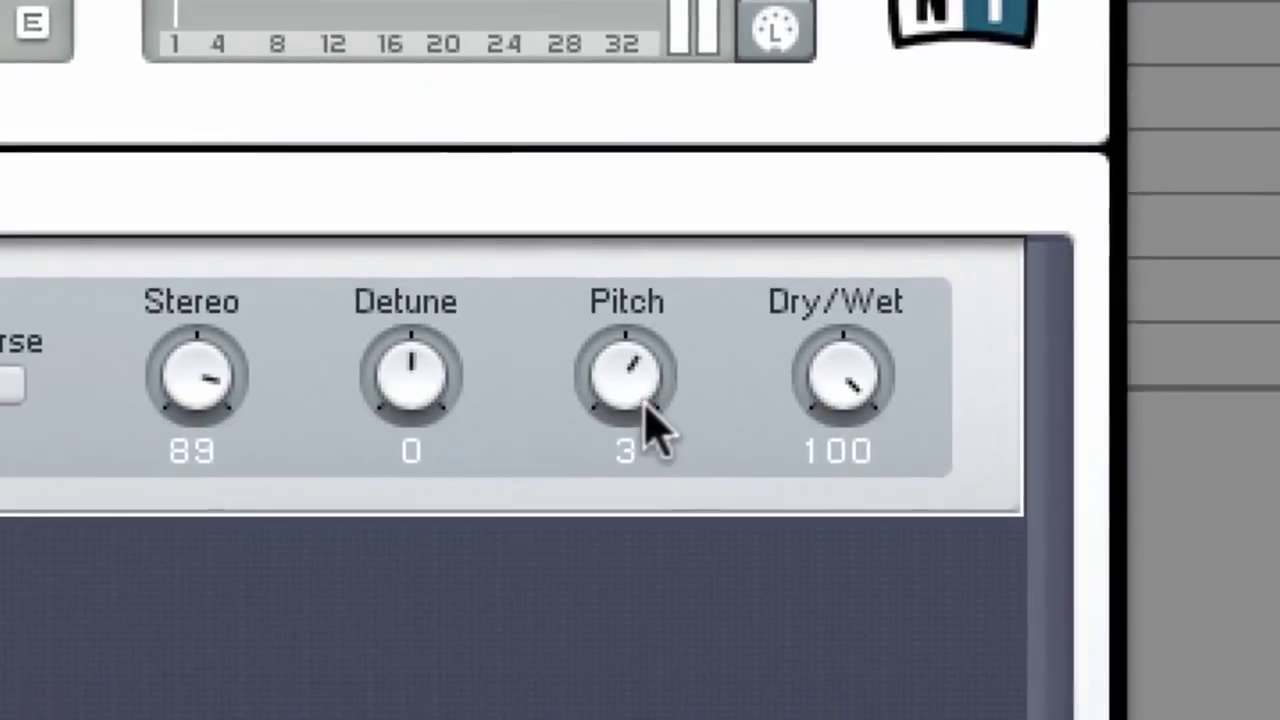
{"action": "left_click_drag", "start_coordinate": [712, 371], "coordinate": [698, 287]}
{"action": "left_click_drag", "start_coordinate": [609, 310], "coordinate": [700, 506]}
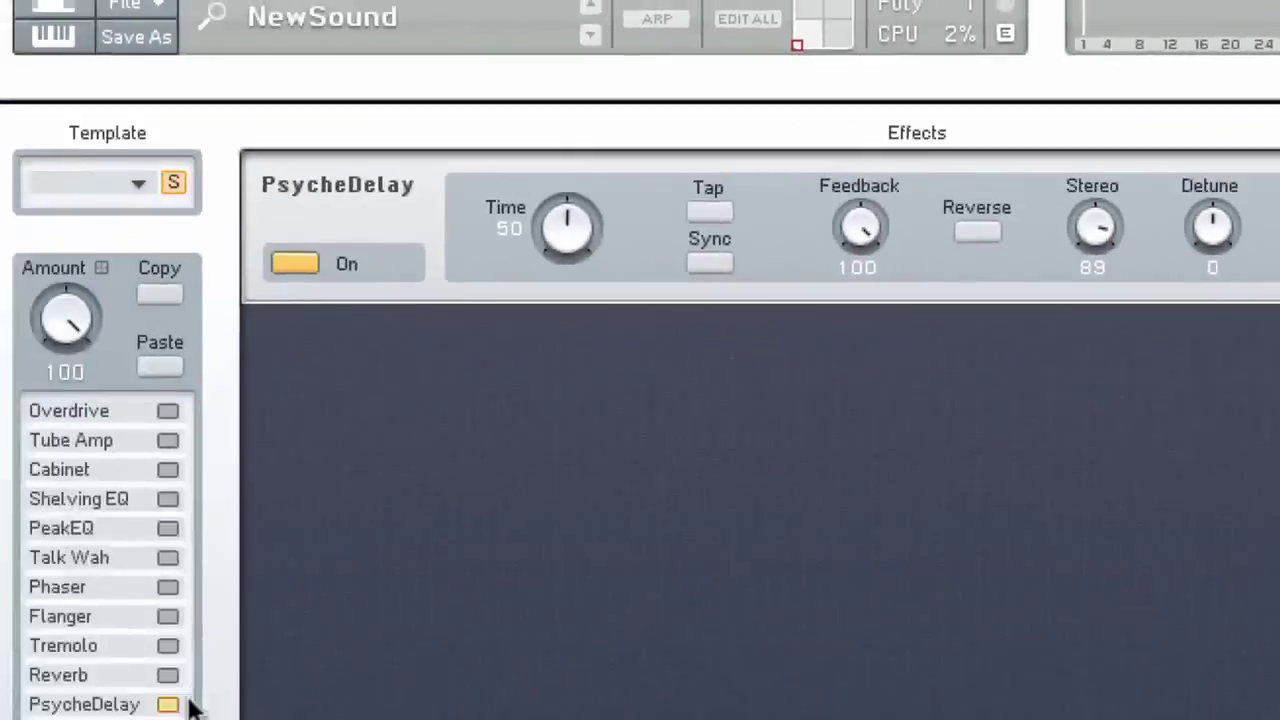
Step: Swap PsycheDelay for Chorus/Delay and set Mod Depth to 55, Mod Rate to 67, Feedback to 74 and Dry/Wet to 63
{"action": "left_click", "coordinate": [385, 661]}
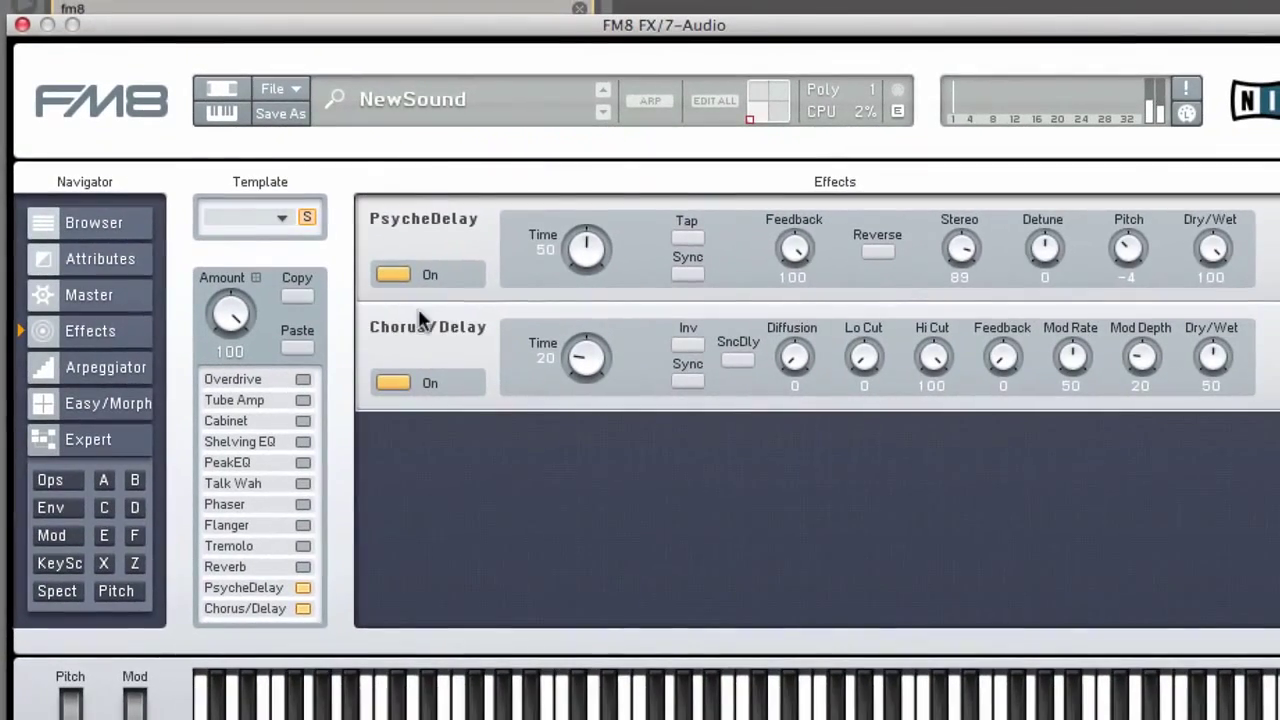
{"action": "left_click", "coordinate": [490, 242]}
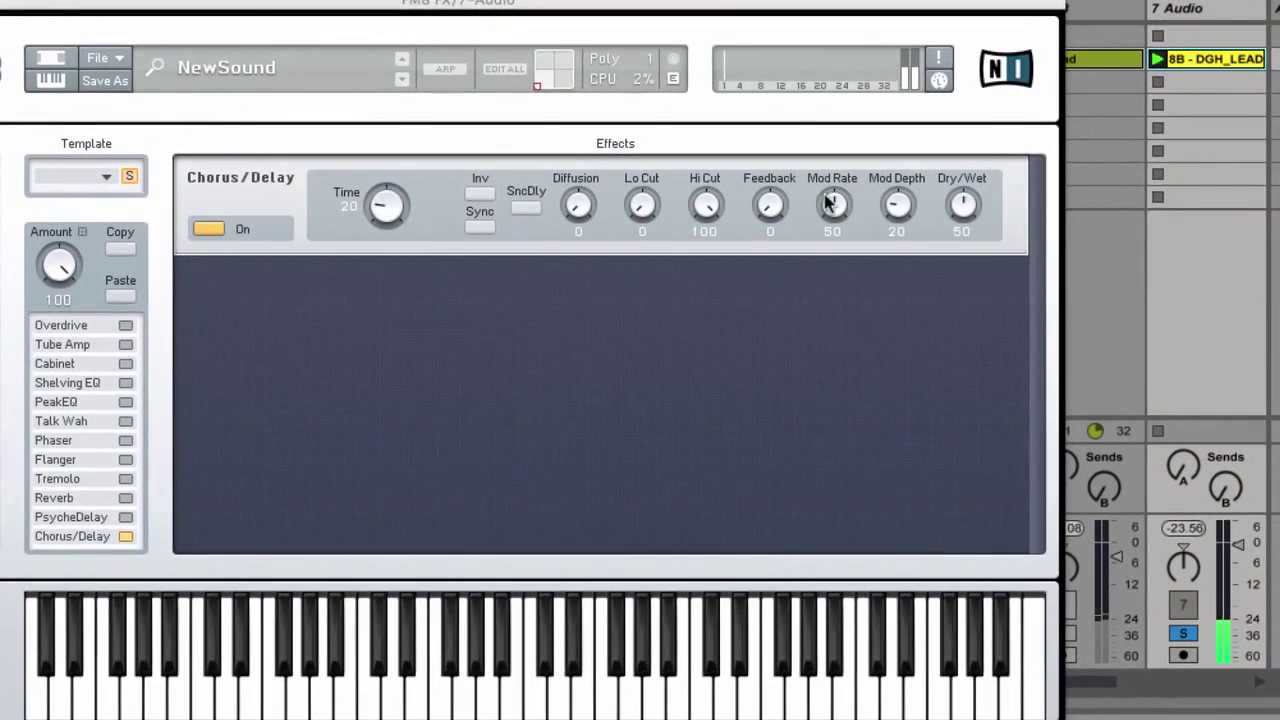
{"action": "left_click_drag", "start_coordinate": [891, 203], "coordinate": [909, 157]}
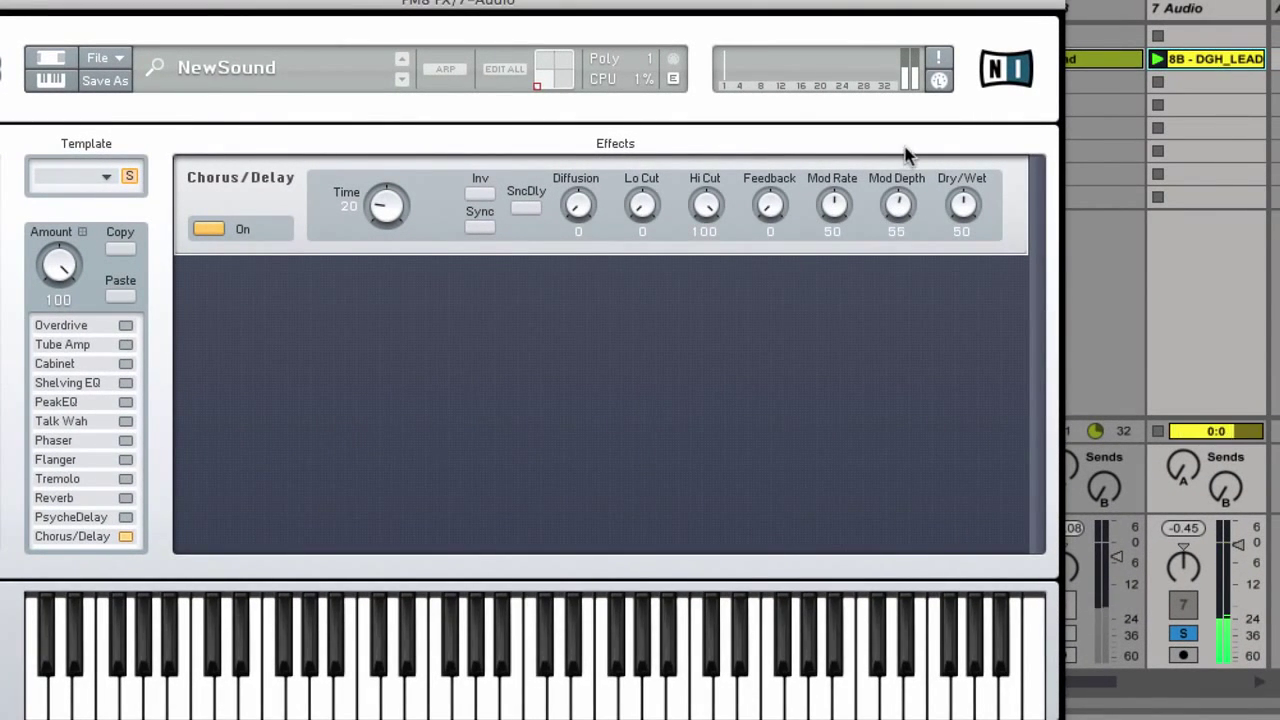
{"action": "left_click_drag", "start_coordinate": [833, 205], "coordinate": [837, 174]}
{"action": "left_click_drag", "start_coordinate": [769, 212], "coordinate": [771, 140]}
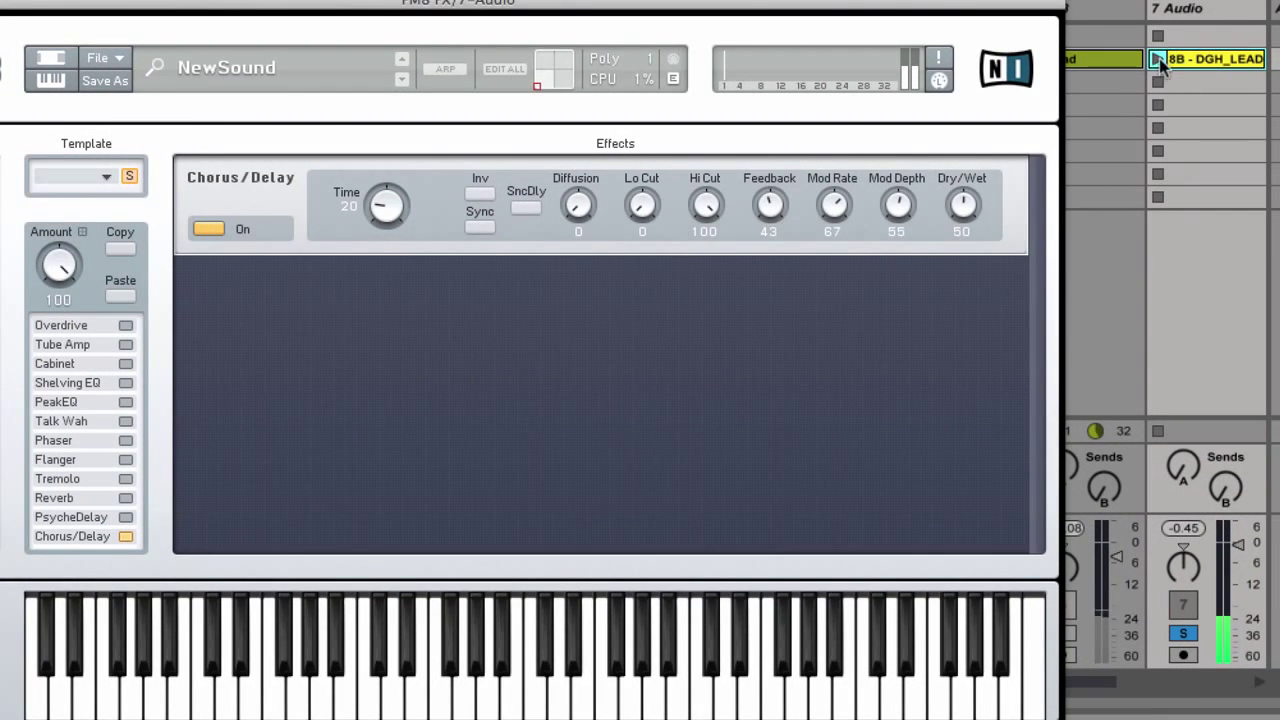
{"action": "left_click_drag", "start_coordinate": [755, 198], "coordinate": [760, 149]}
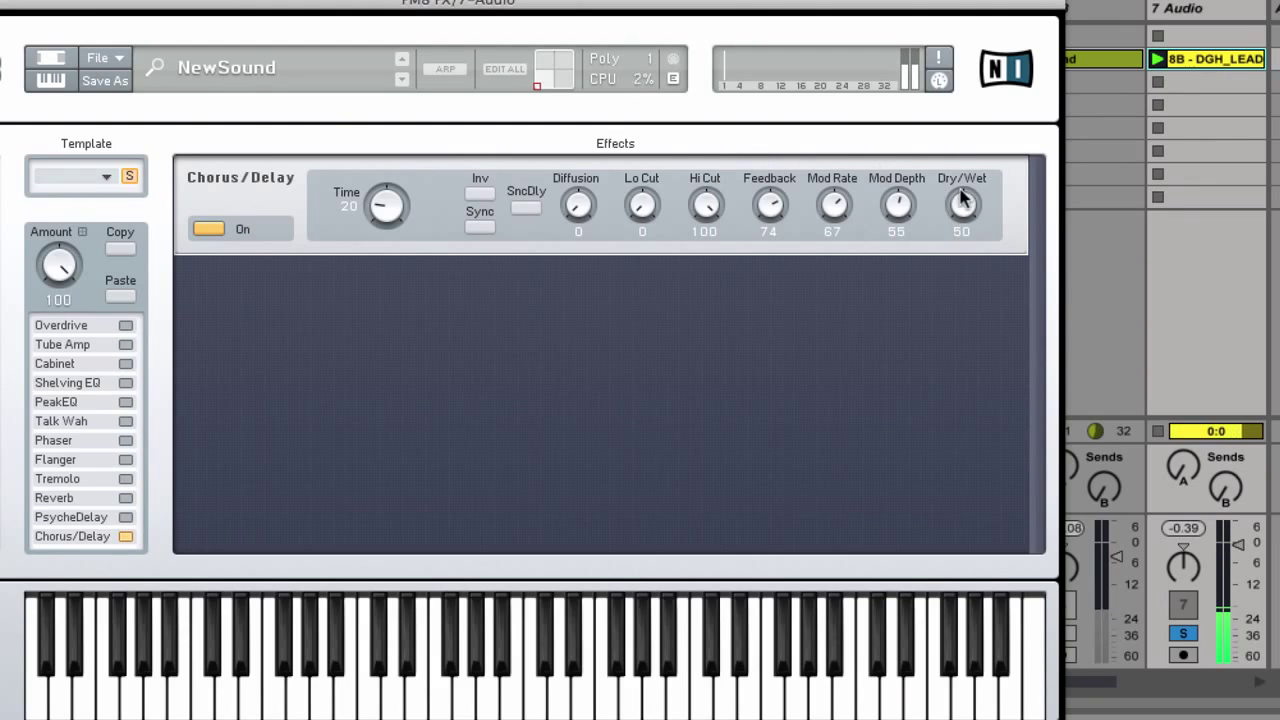
{"action": "left_click_drag", "start_coordinate": [960, 200], "coordinate": [989, 163]}
{"action": "left_click", "coordinate": [1152, 62]}
Step: Set Chorus/Delay's Lo Cut to 62 and Time to 84, and replay the lead clip
{"action": "left_click_drag", "start_coordinate": [640, 206], "coordinate": [663, 124]}
{"action": "left_click_drag", "start_coordinate": [385, 203], "coordinate": [391, 120]}
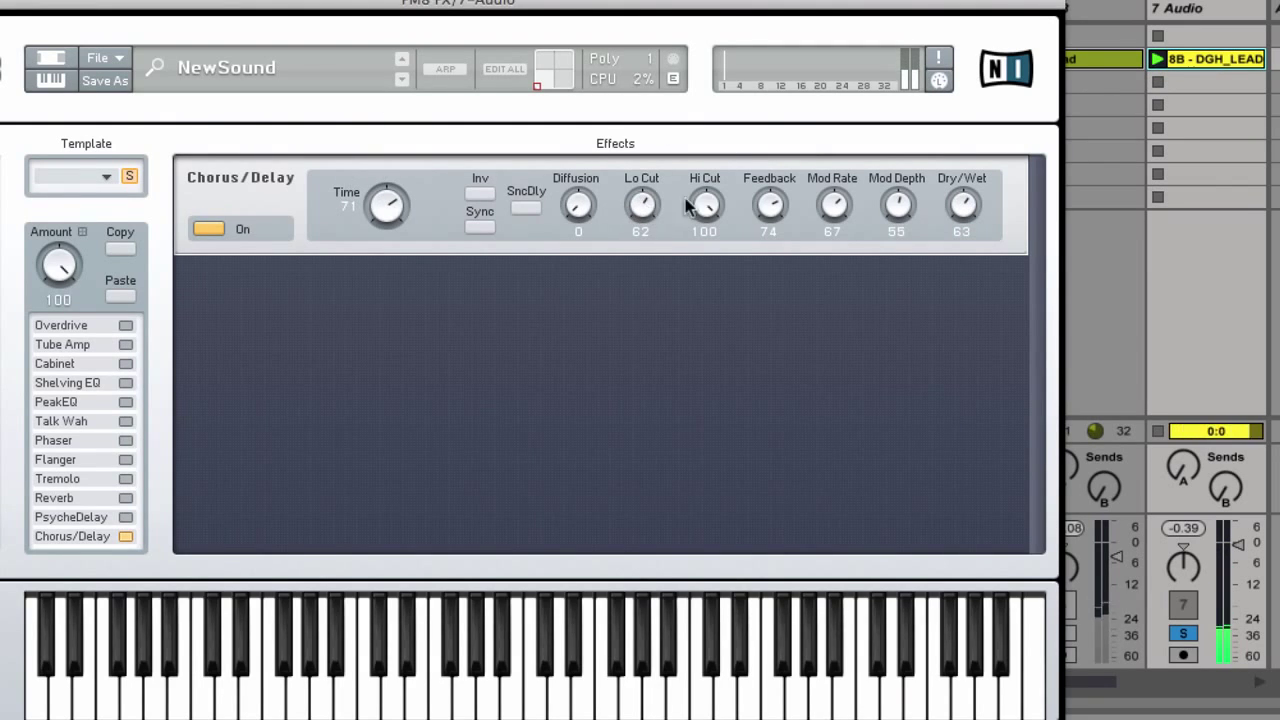
{"action": "left_click_drag", "start_coordinate": [390, 210], "coordinate": [393, 188]}
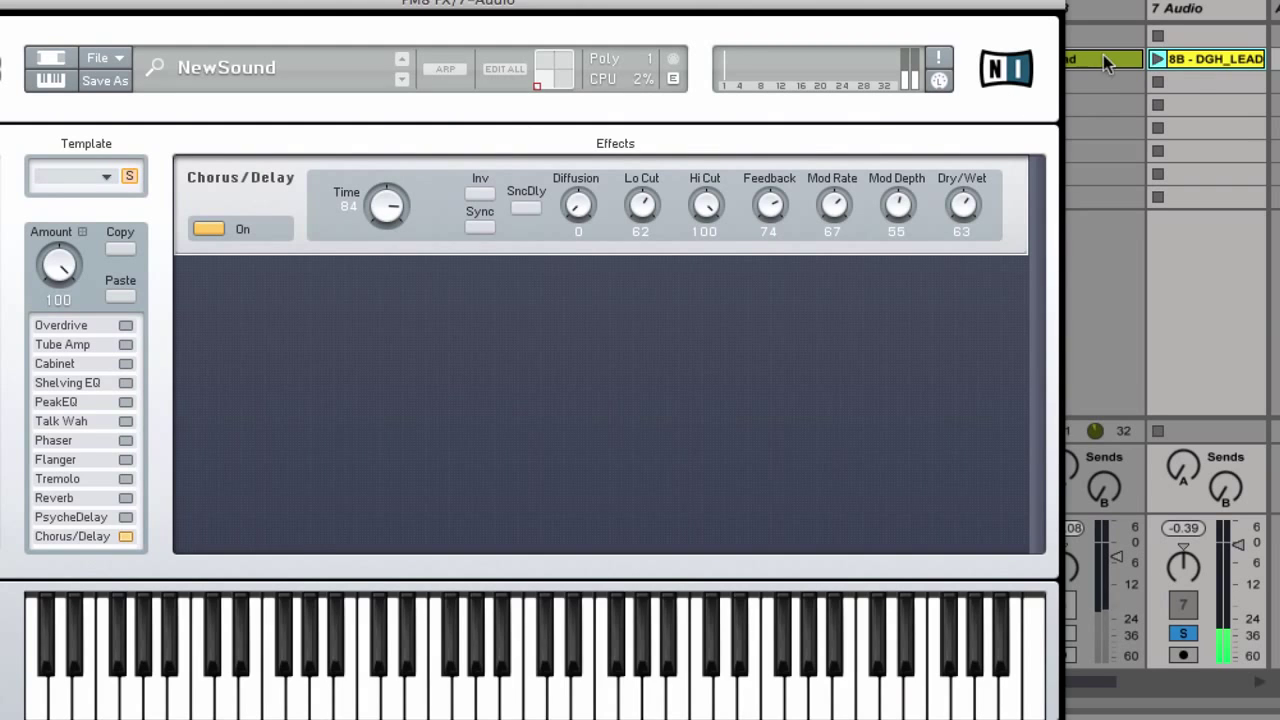
{"action": "left_click", "coordinate": [1157, 60]}
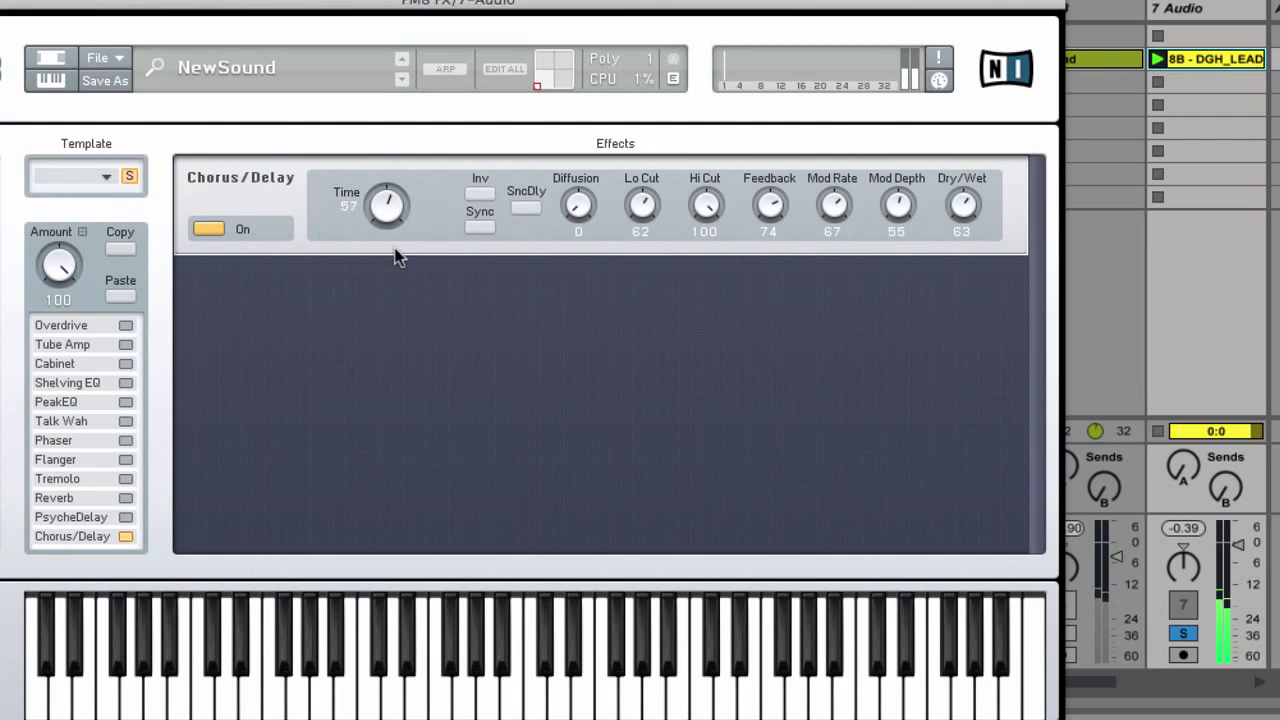